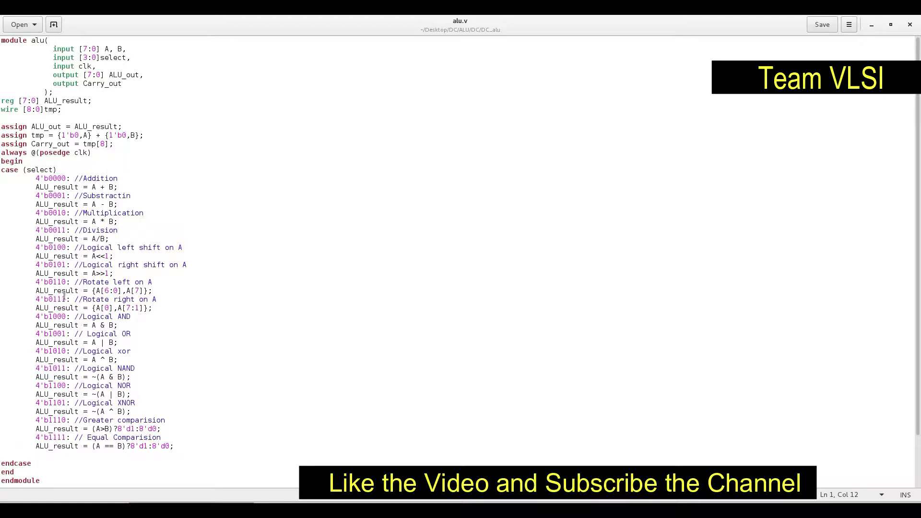
Open a terminal in the DC_alu folder and centre its window.
click(871, 25)
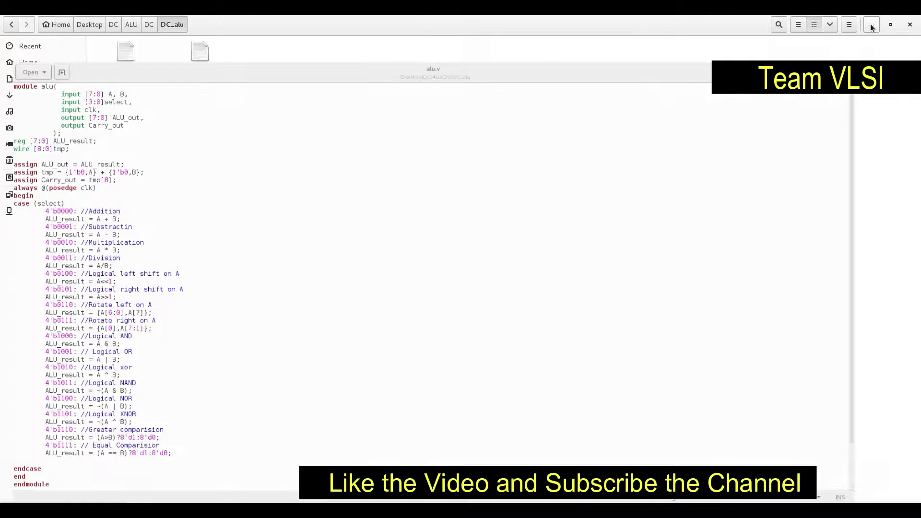
right_click(361, 222)
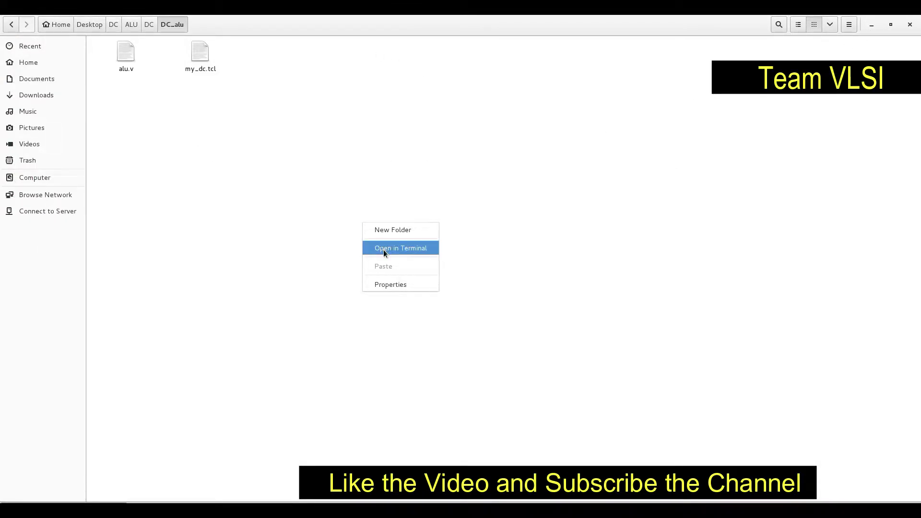
click(384, 249)
drag(272, 53, 468, 177)
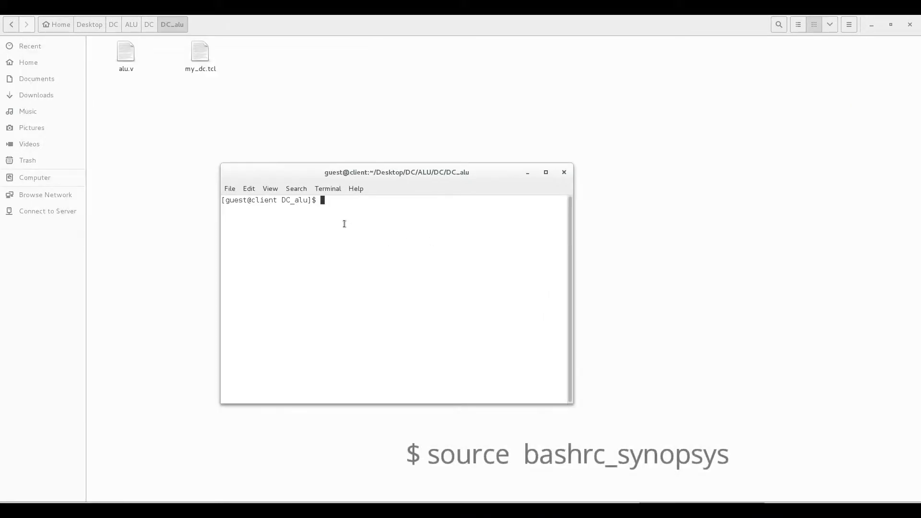
Source ~/bashrc_synopsys and launch design_vision from the terminal.
text(design_vision)
key(Up)
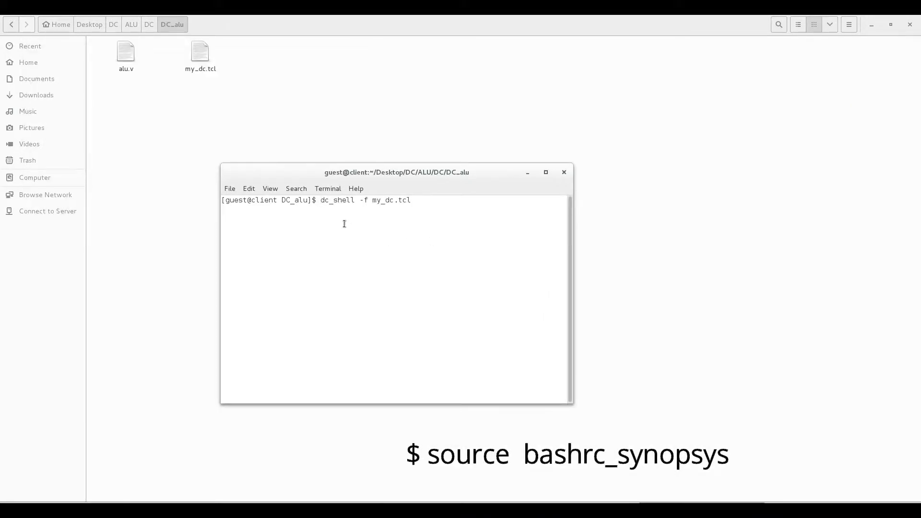
key(Up)
key(Return)
key(Up)
key(Up)
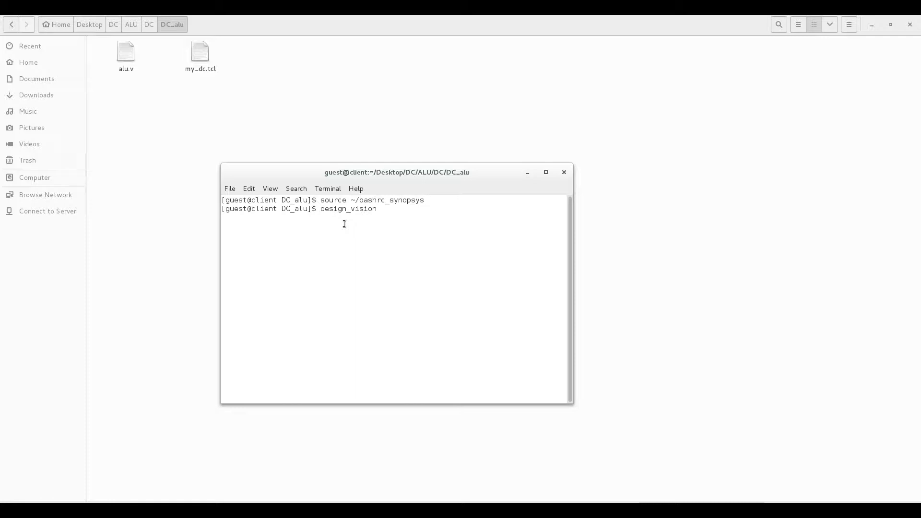
key(Return)
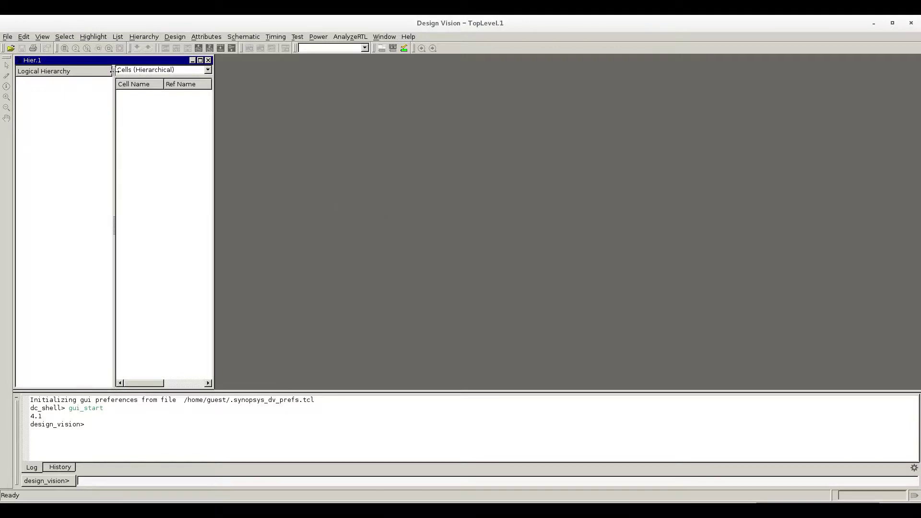
Open File > Setup and the link library list showing * and your_library.db.
click(8, 37)
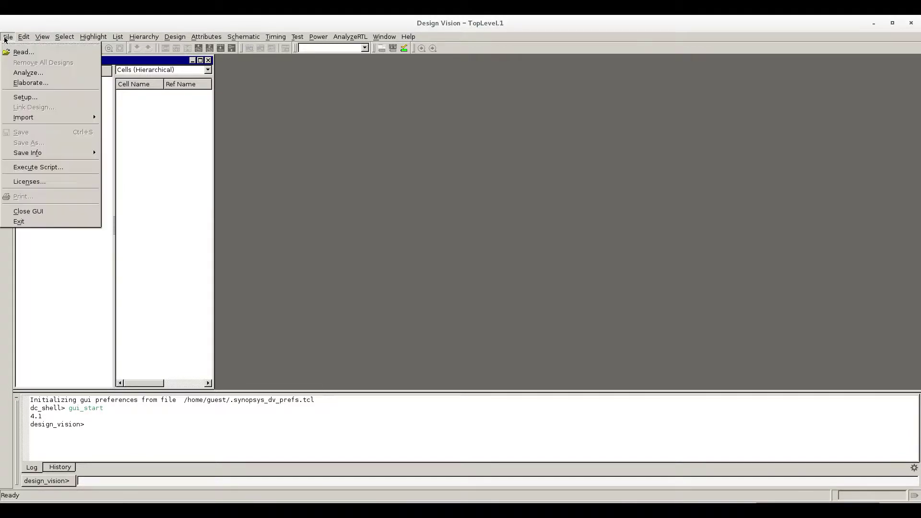
click(32, 99)
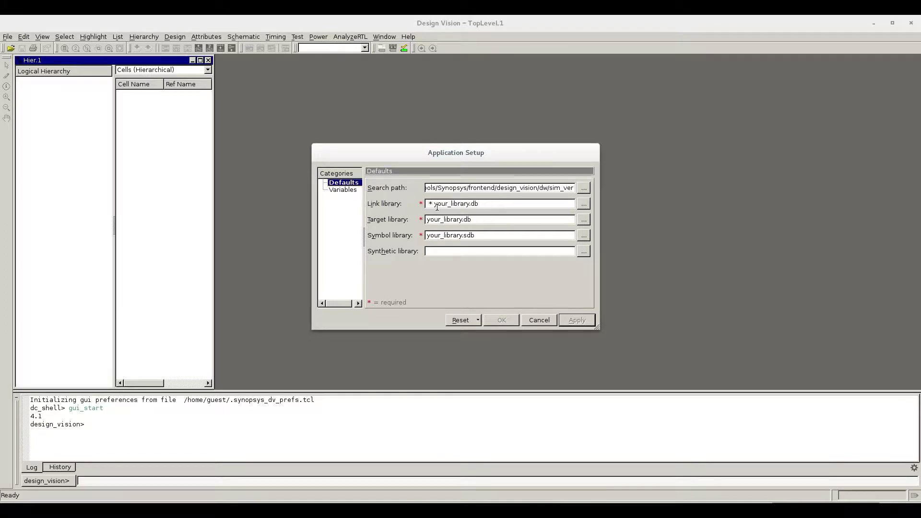
click(584, 206)
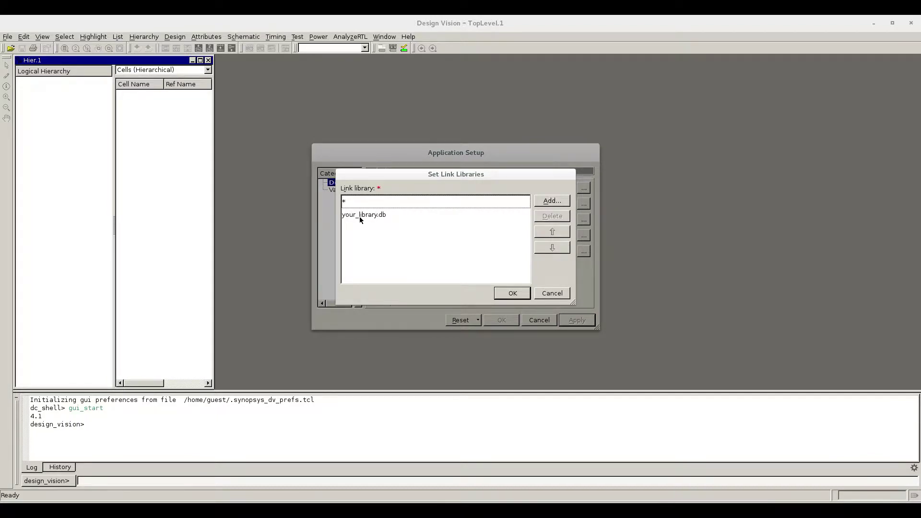
Replace the first link library with scl_pdk_v2/stdlib/fs120/liberty/lib_flow_ff/tsl18fs120_scl_ff.db.
double_click(366, 203)
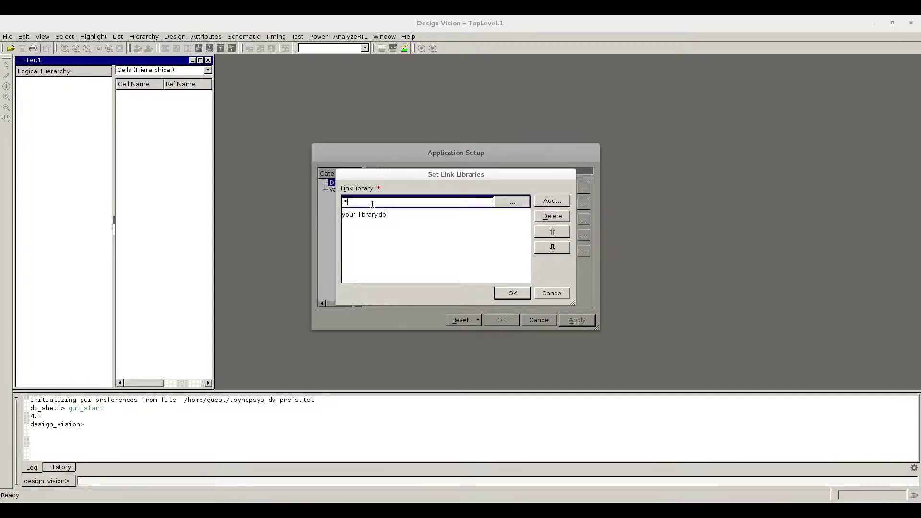
click(510, 202)
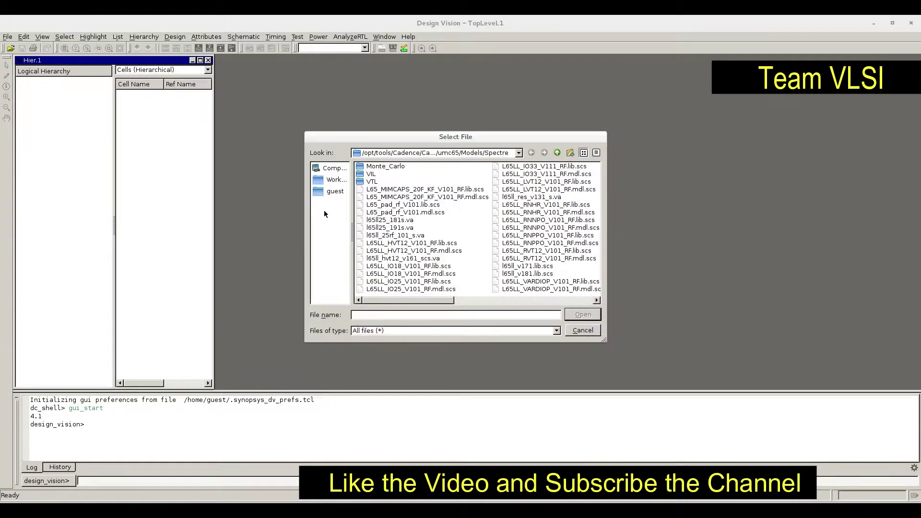
click(335, 191)
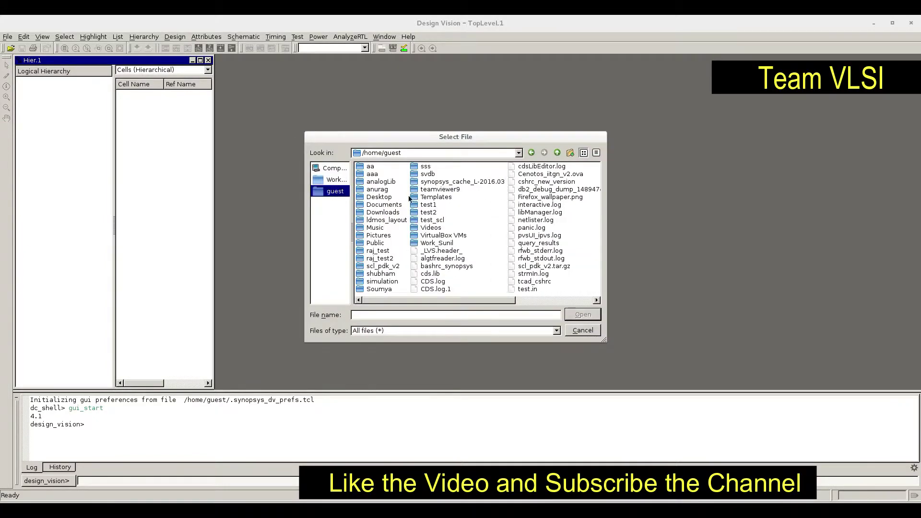
double_click(374, 268)
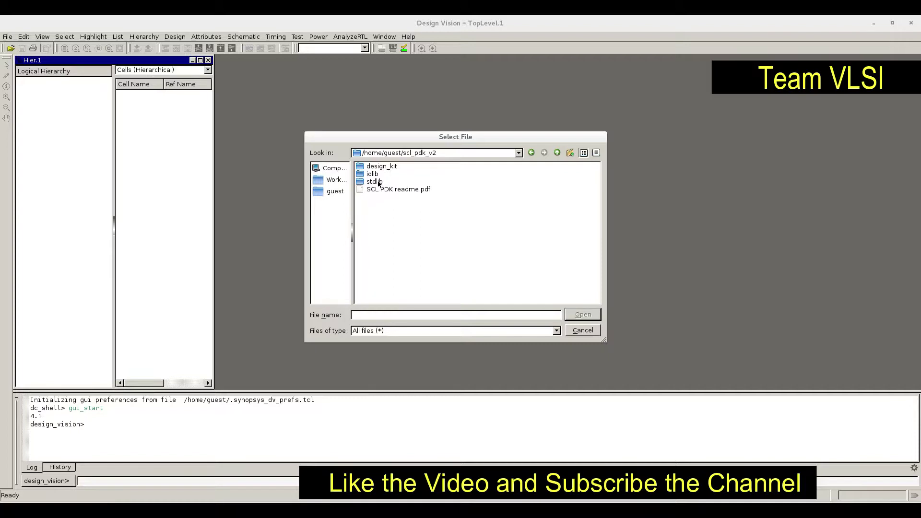
double_click(378, 183)
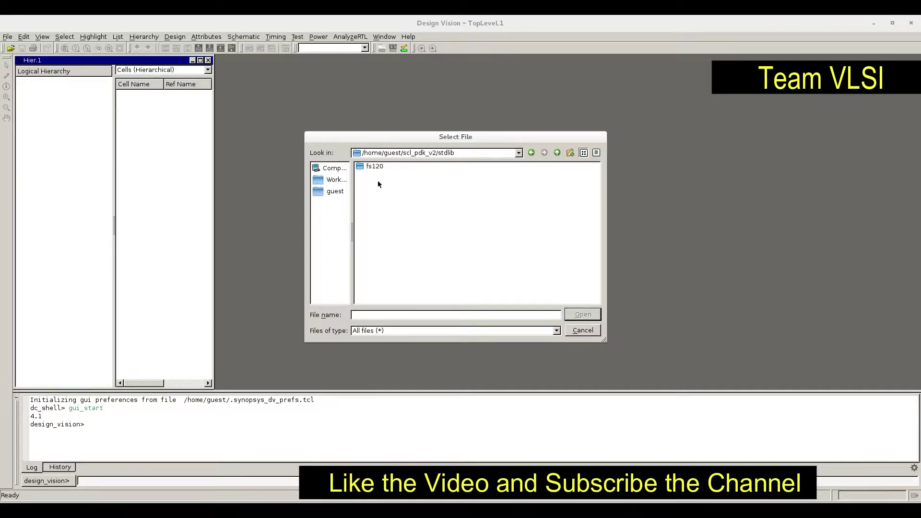
double_click(371, 167)
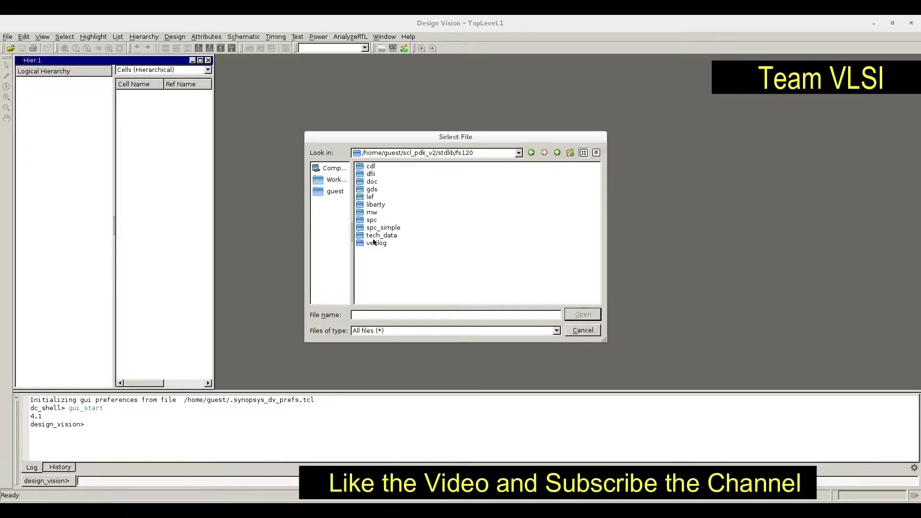
double_click(376, 204)
double_click(380, 168)
click(417, 166)
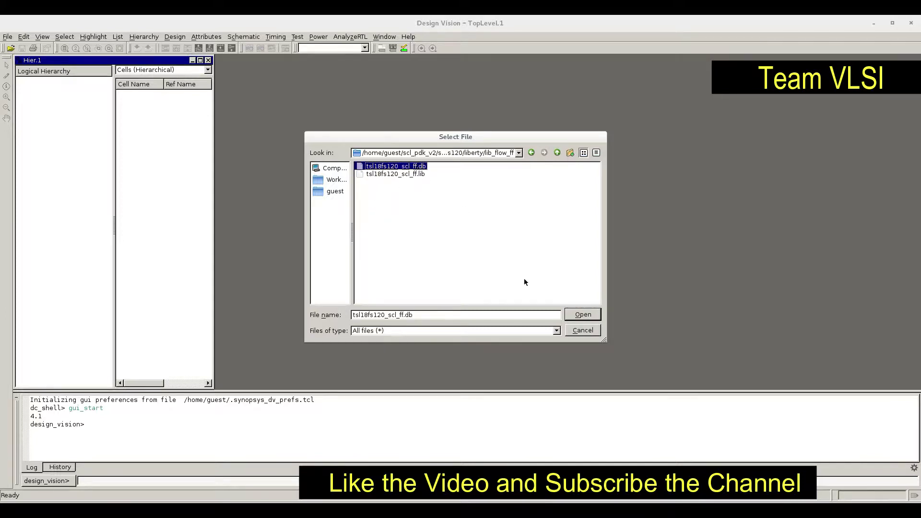
click(582, 314)
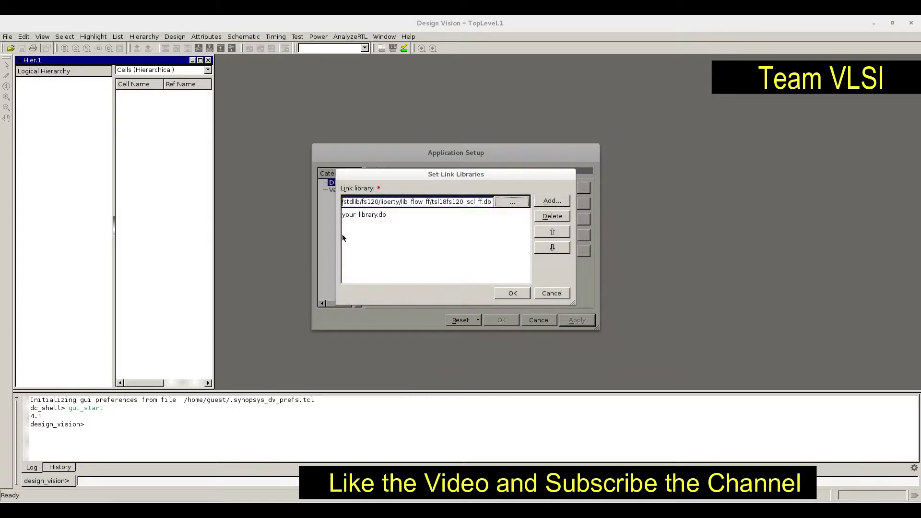
Replace your_library.db with lib_flow_ss/tsl18fs120_scl_ss.db as the second link library.
click(371, 216)
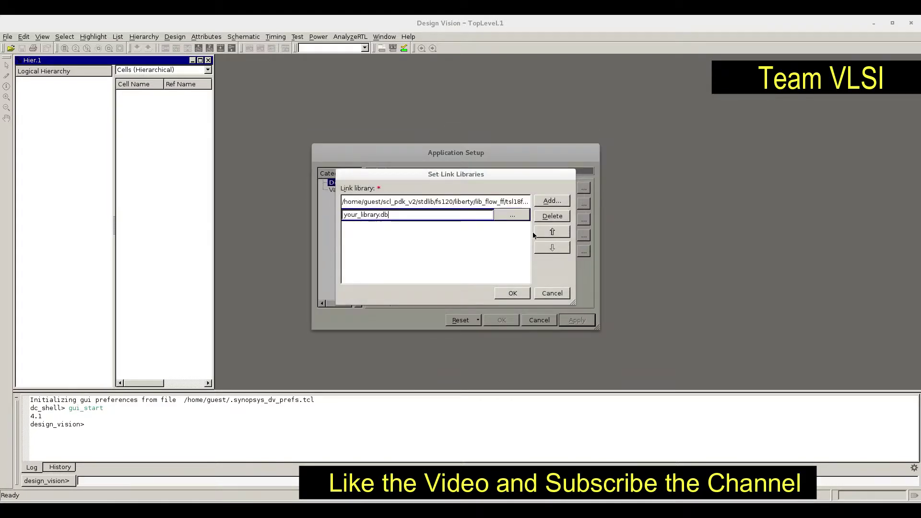
click(512, 215)
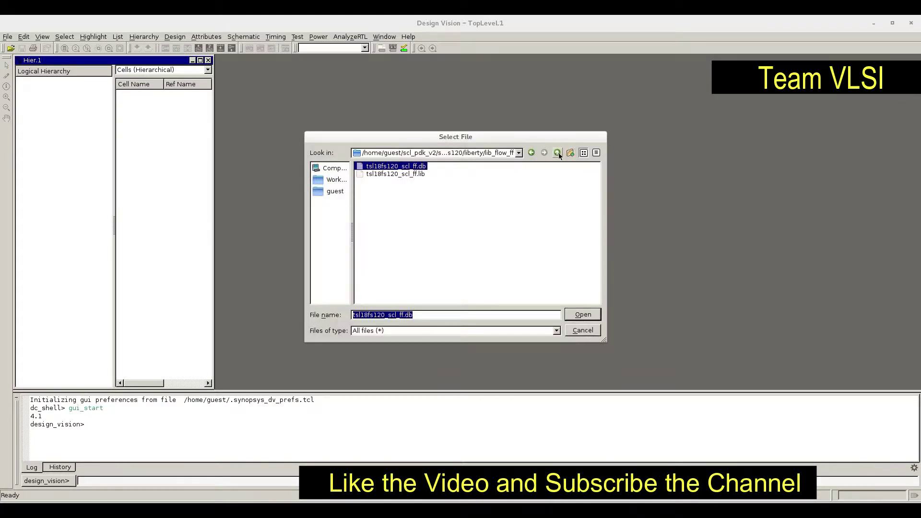
click(557, 152)
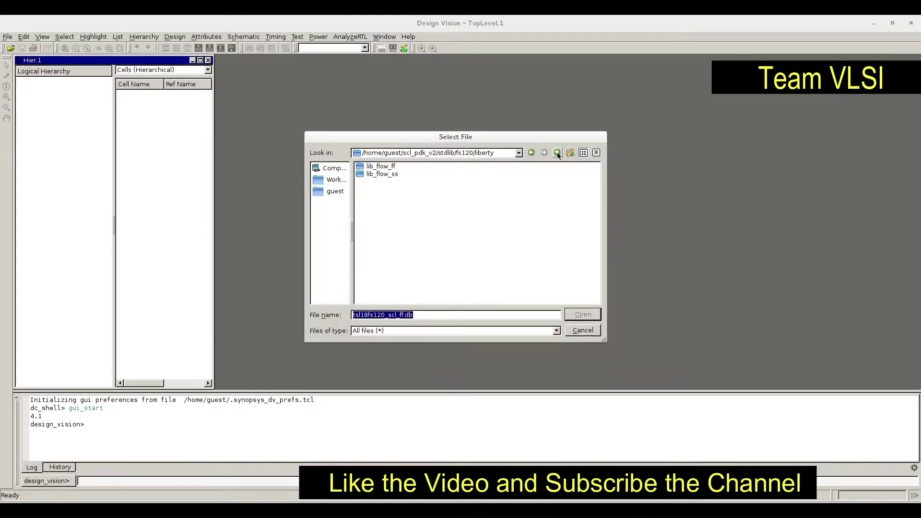
double_click(376, 173)
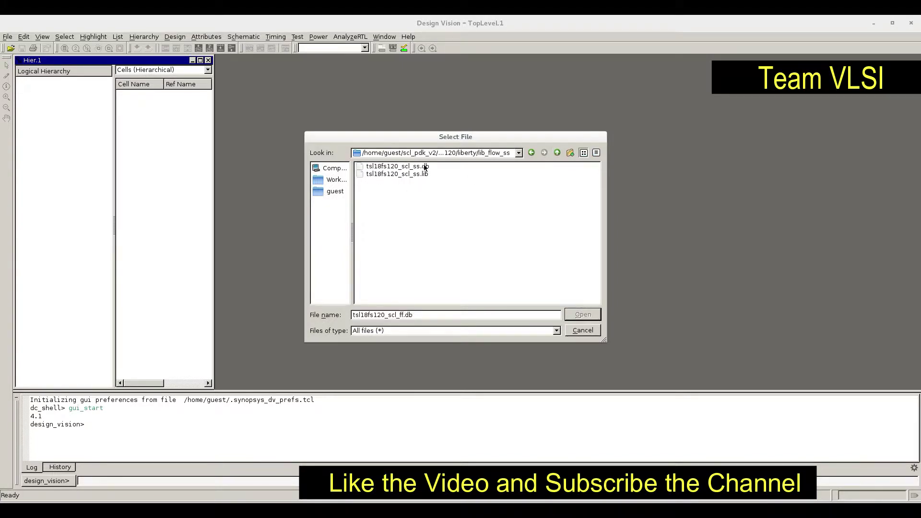
click(398, 166)
click(577, 317)
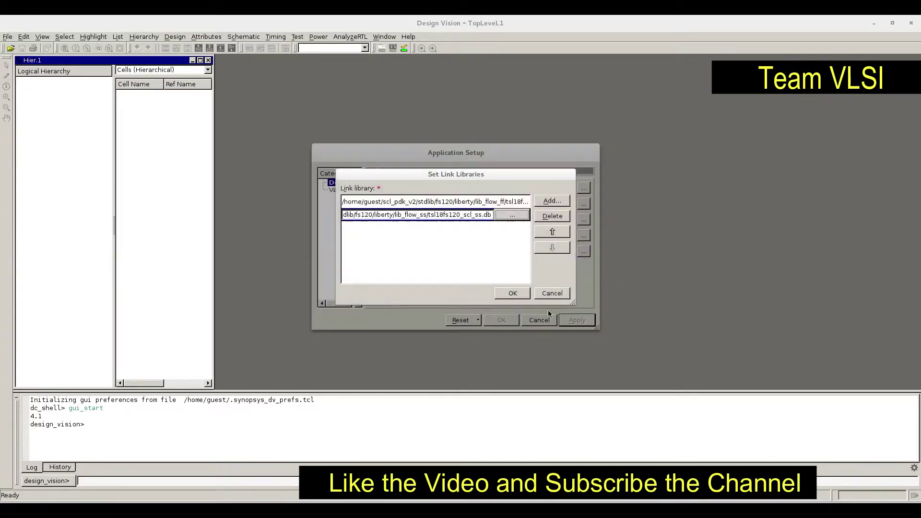
click(482, 250)
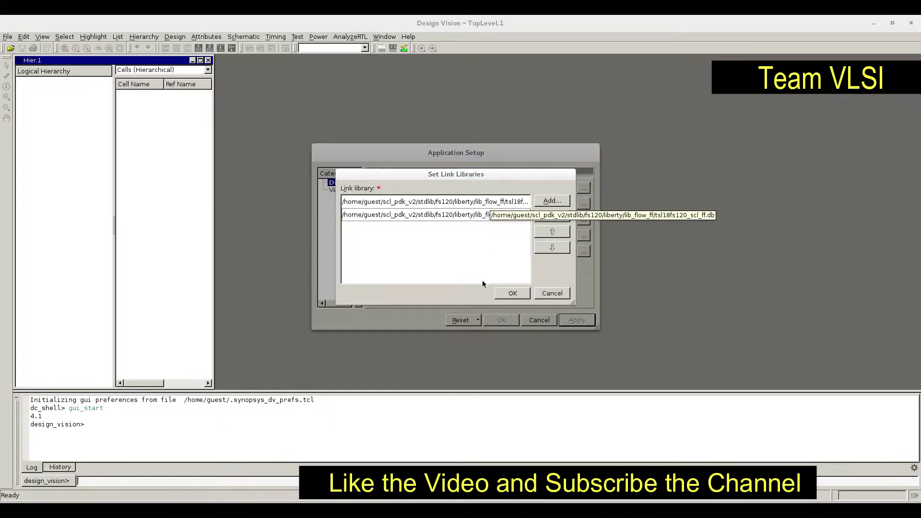
Accept the link libraries and set the target library to tsl18fs120_scl_ss.db.
click(512, 293)
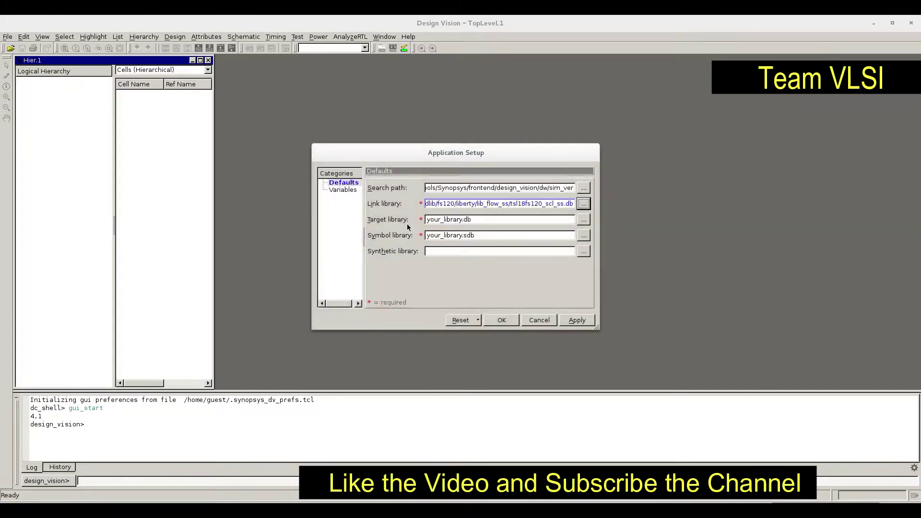
click(583, 219)
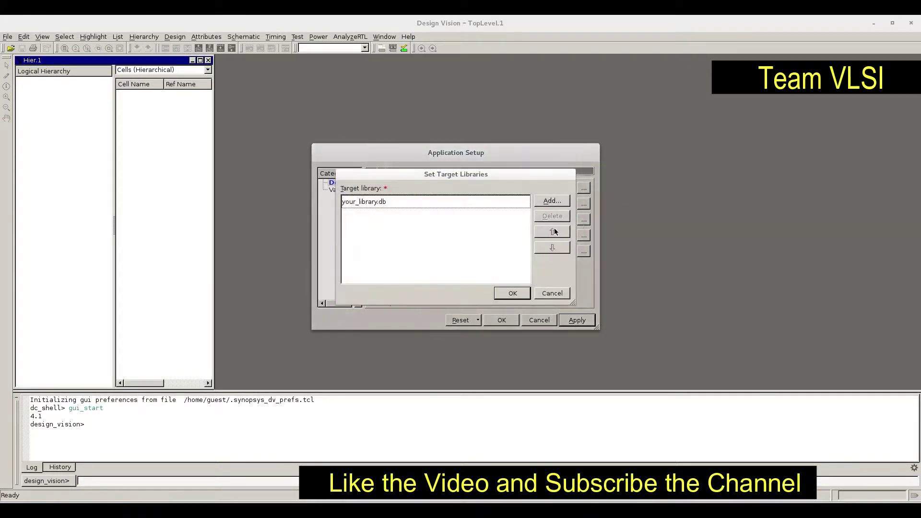
click(427, 200)
click(427, 201)
click(520, 204)
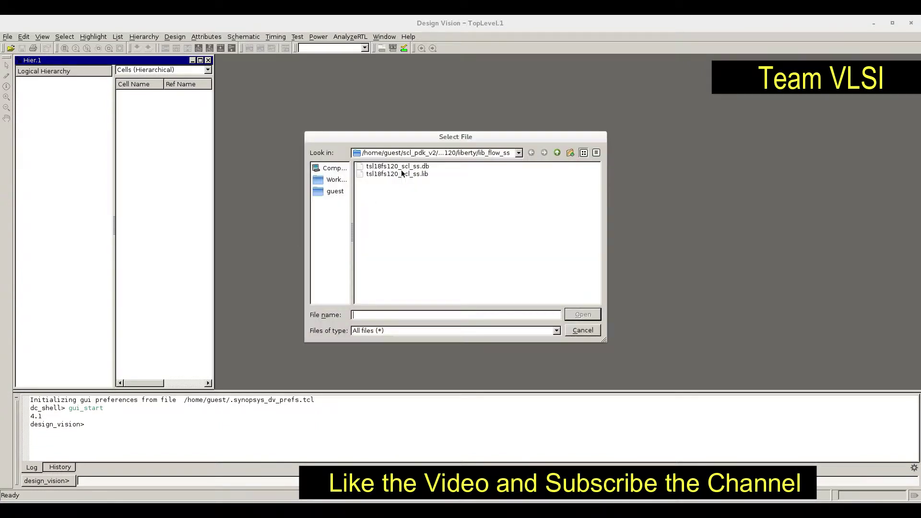
click(405, 168)
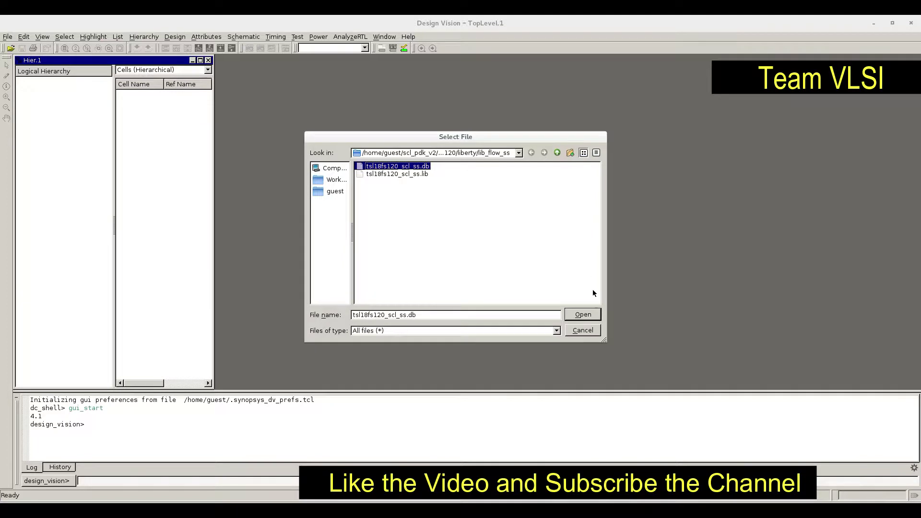
click(583, 314)
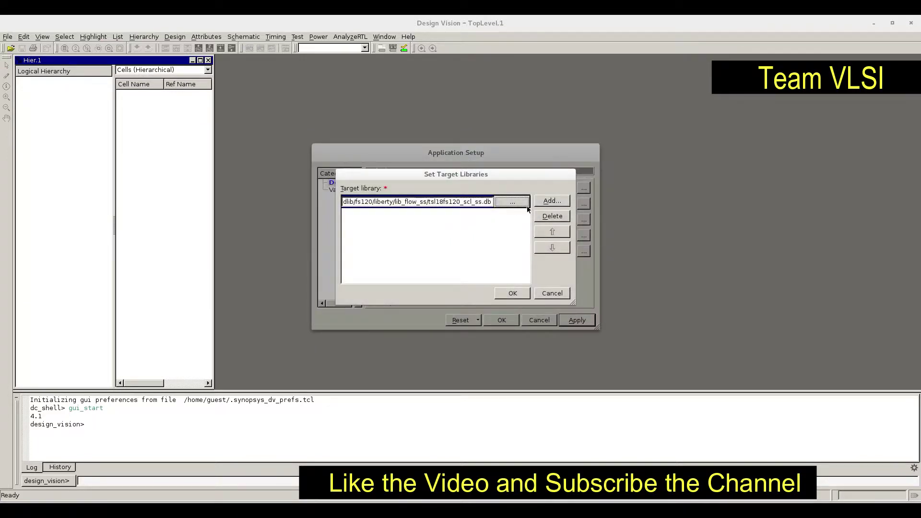
Add lib_flow_ff/tsl18fs120_scl_ff.db as a second target library and apply the setup.
click(551, 201)
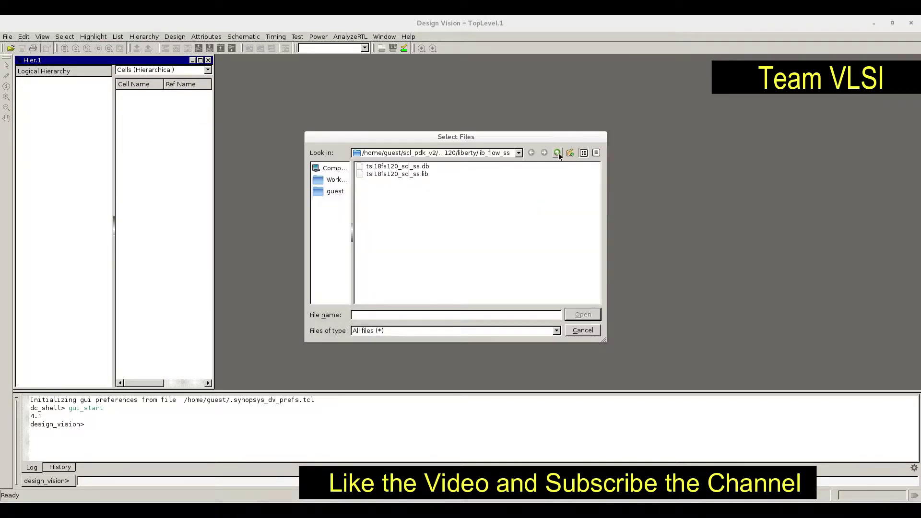
click(557, 153)
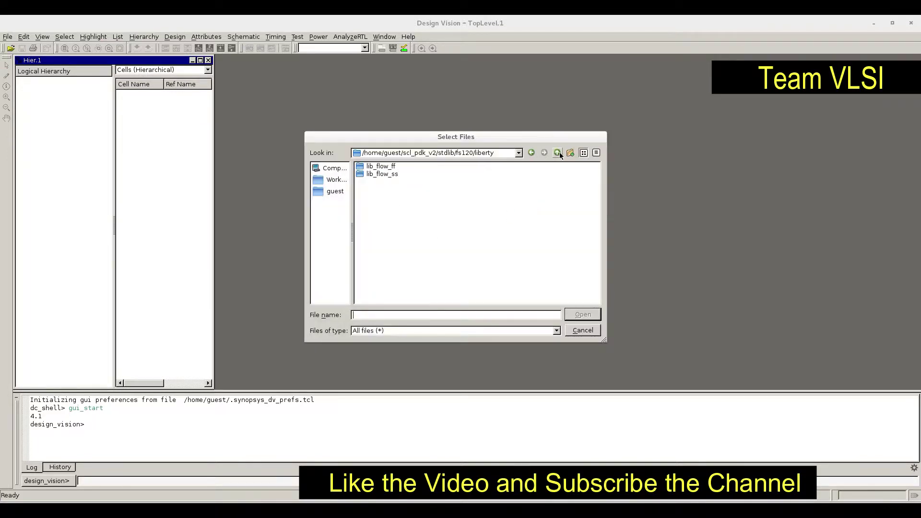
double_click(383, 166)
click(419, 166)
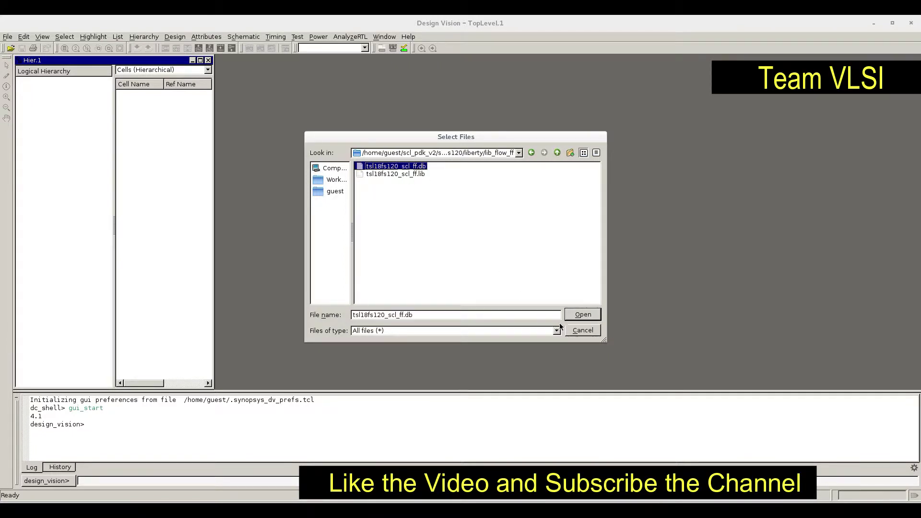
click(578, 315)
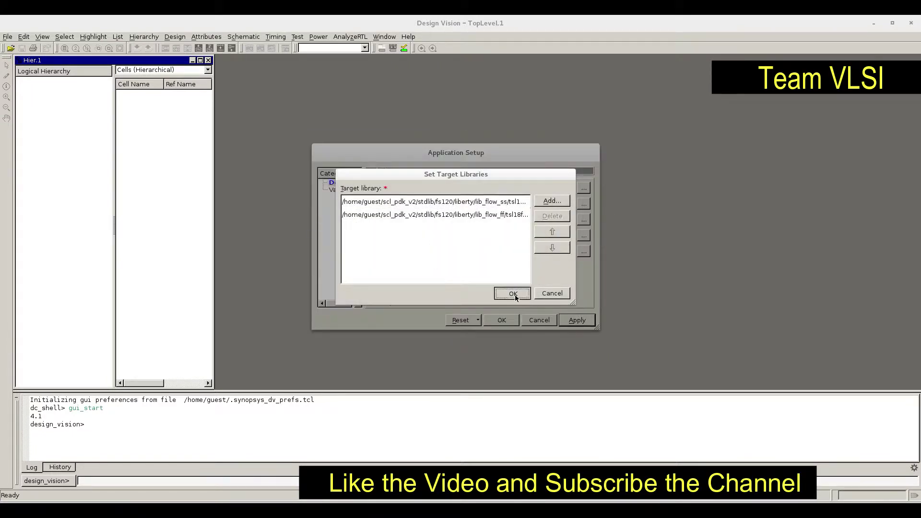
click(513, 293)
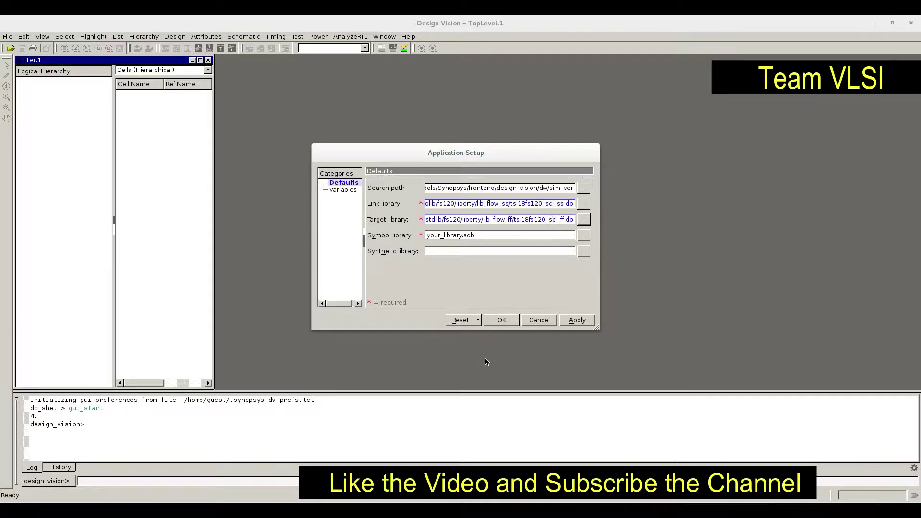
click(499, 319)
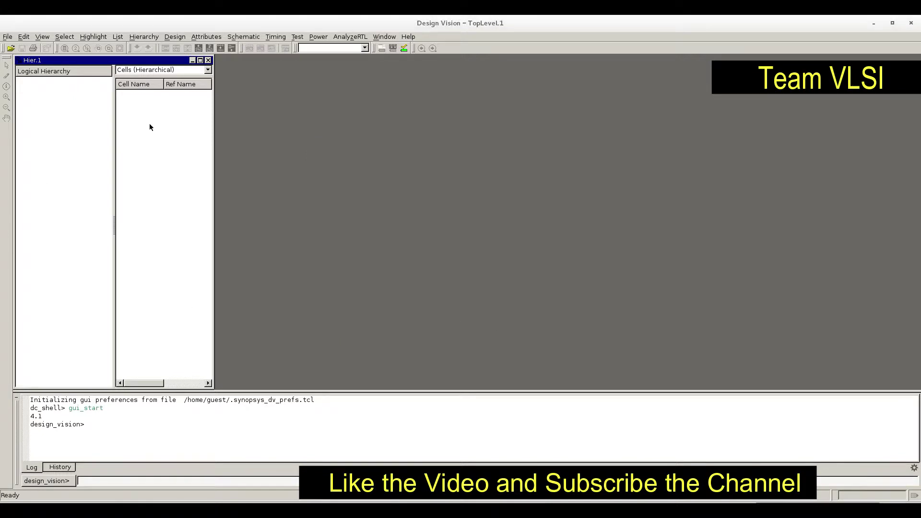
Read alu.v from the DC_alu folder via File > Read.
click(8, 37)
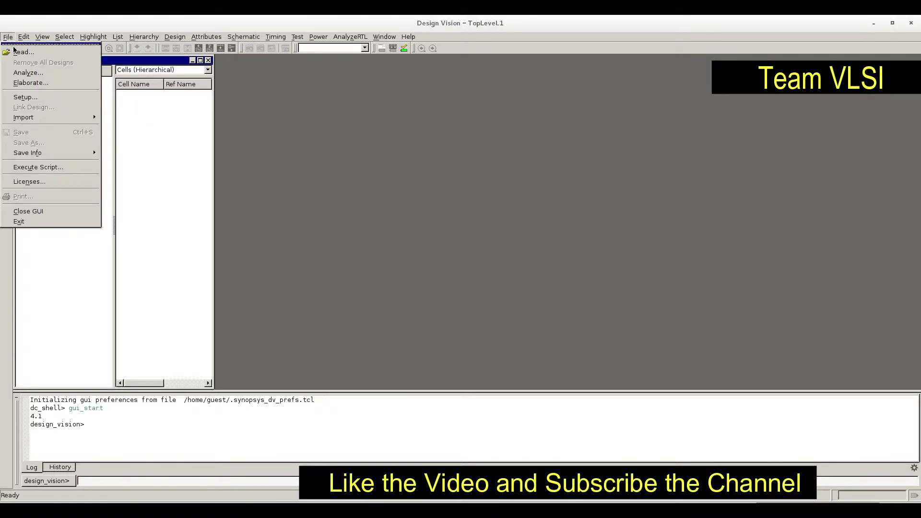
click(22, 51)
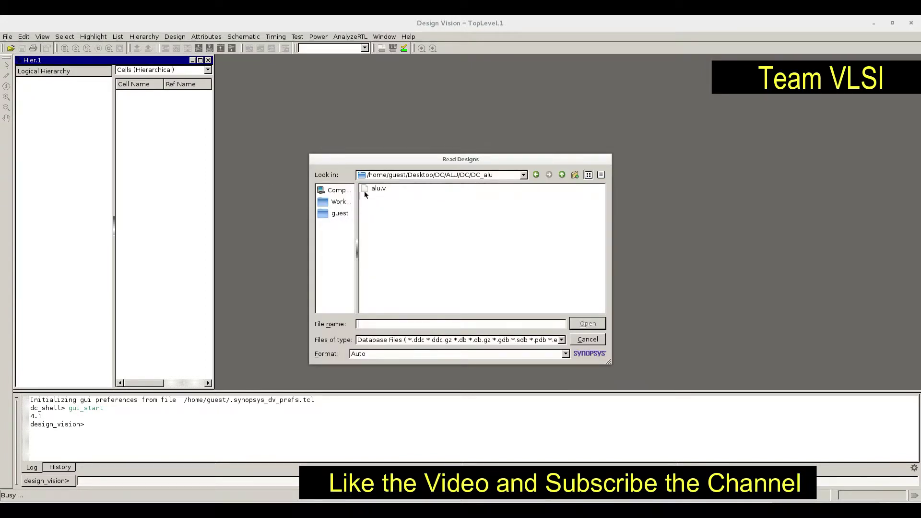
click(380, 188)
click(588, 324)
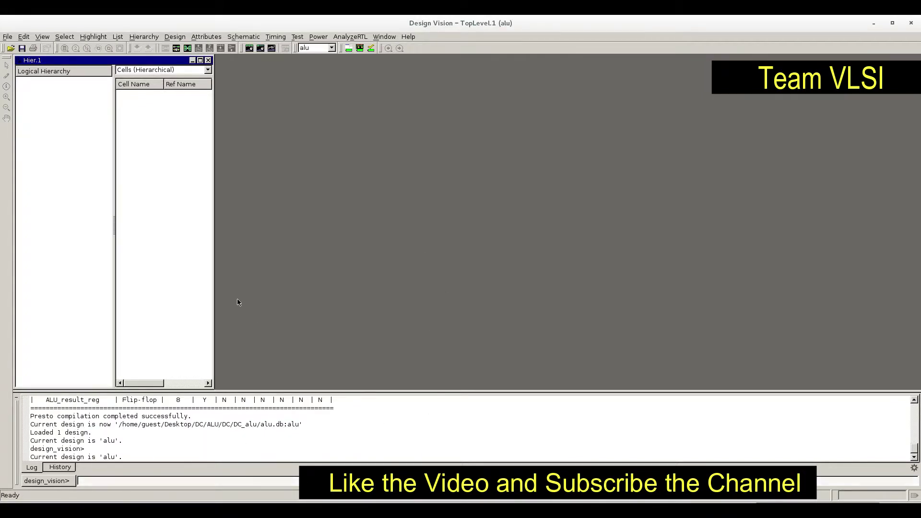
Add alu.v in File > Analyze and analyze it into WORK.
click(9, 38)
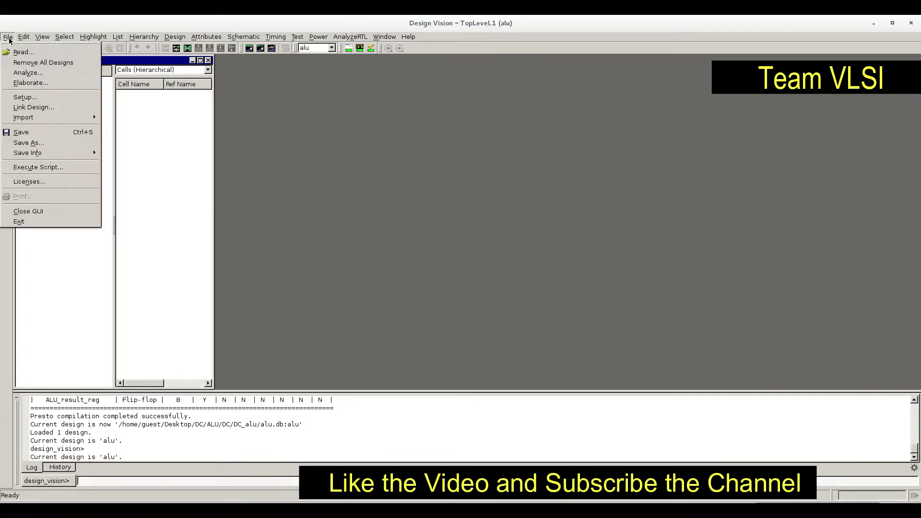
click(28, 72)
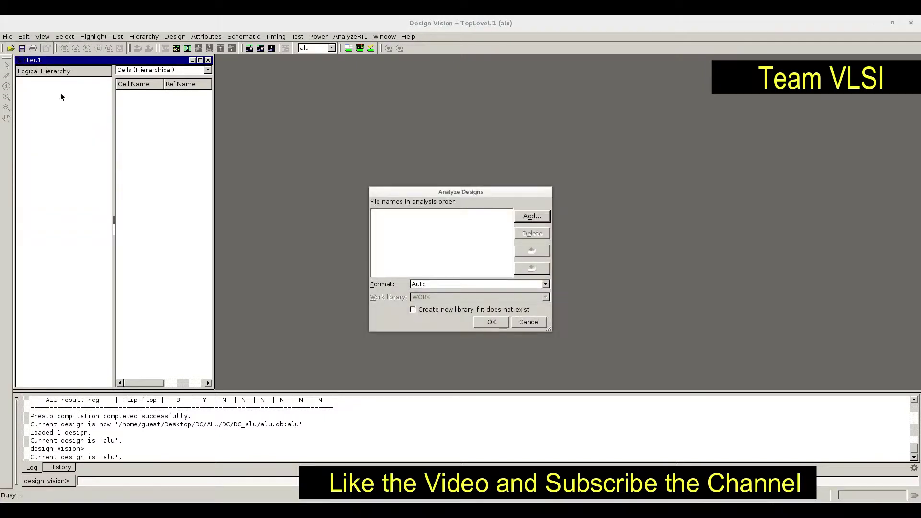
click(528, 214)
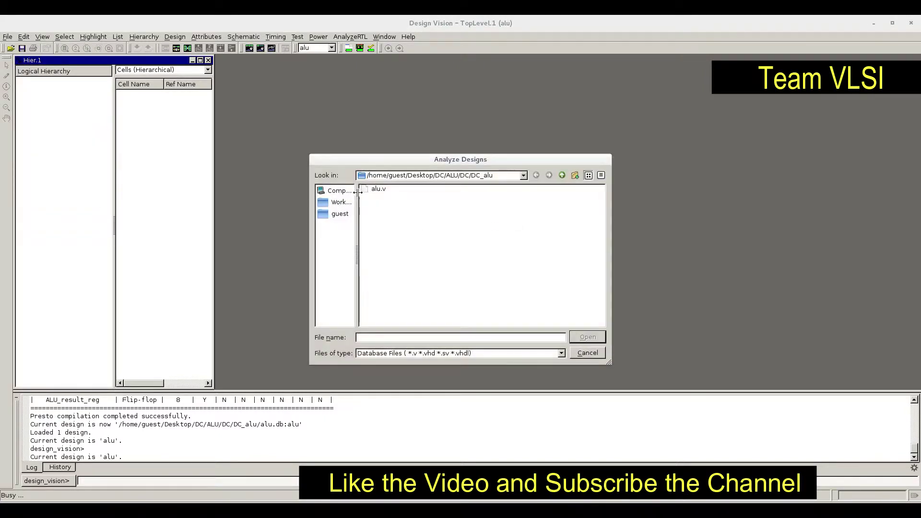
click(381, 189)
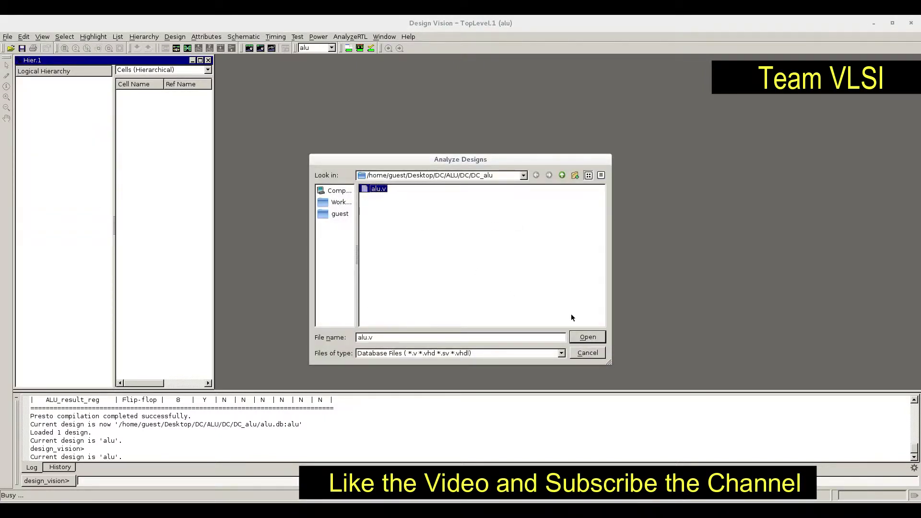
click(587, 337)
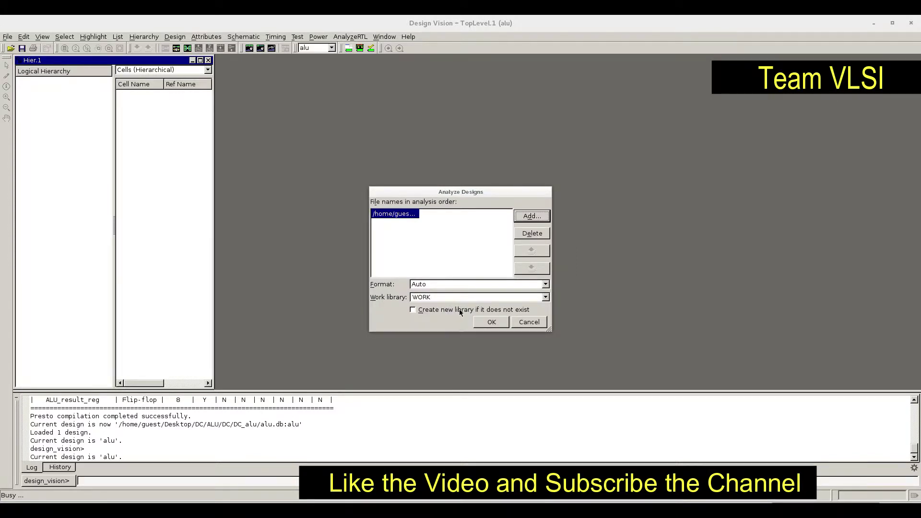
click(491, 322)
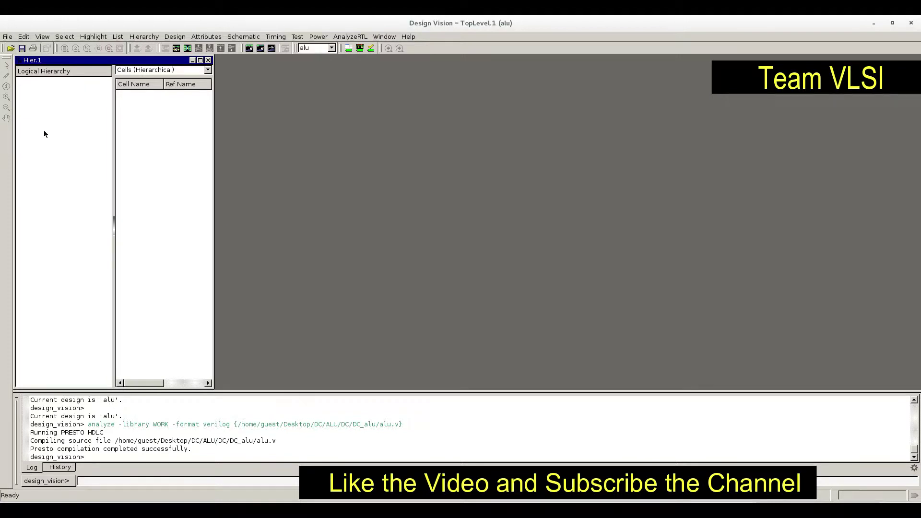
Elaborate alu(verilog) with the library set to WORK.
click(5, 38)
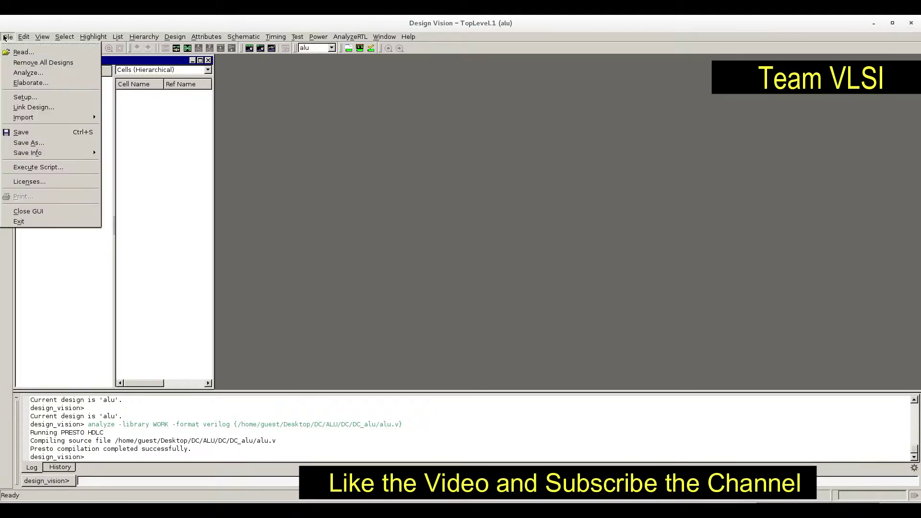
click(29, 83)
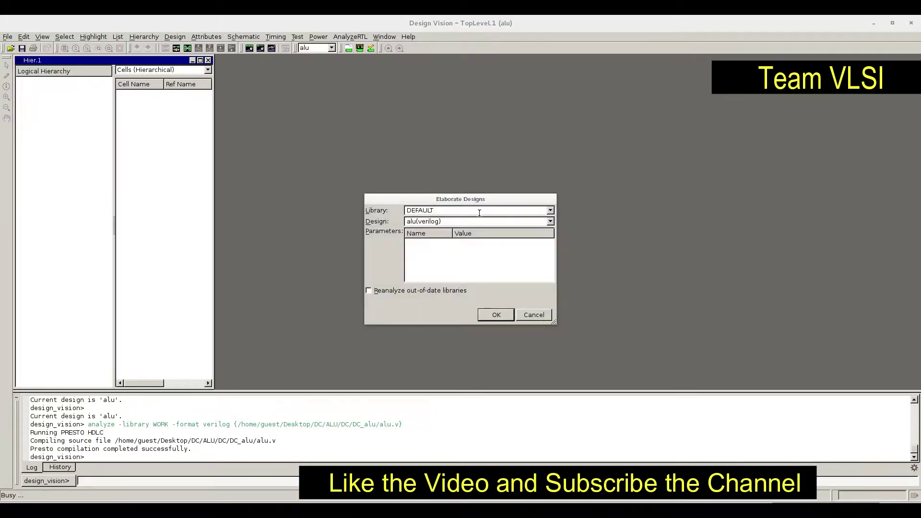
click(551, 211)
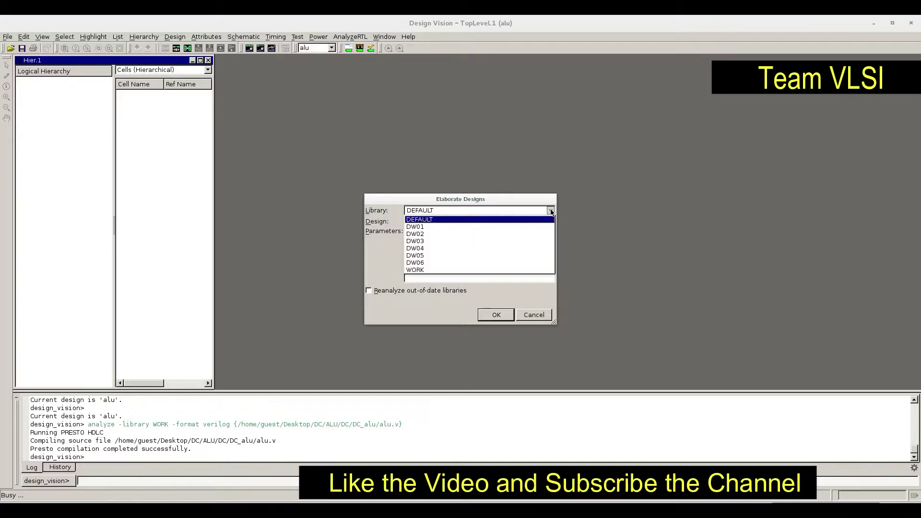
click(456, 270)
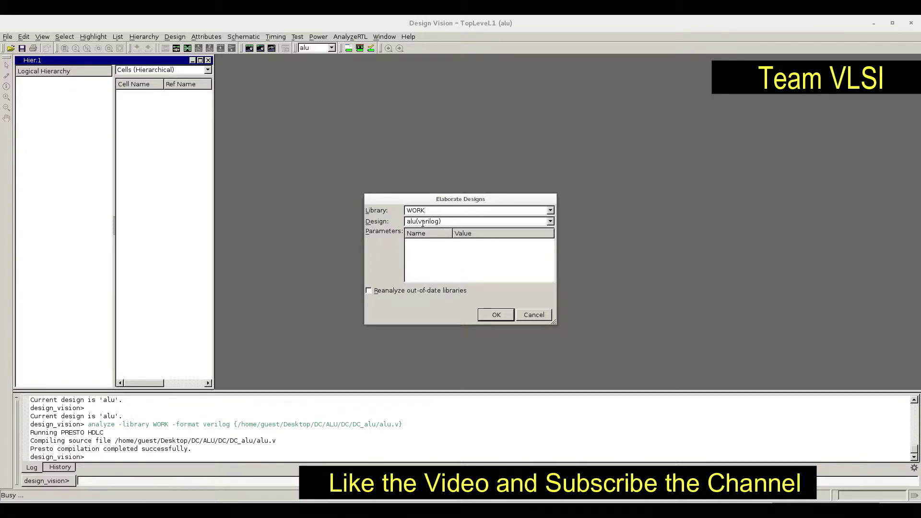
click(497, 315)
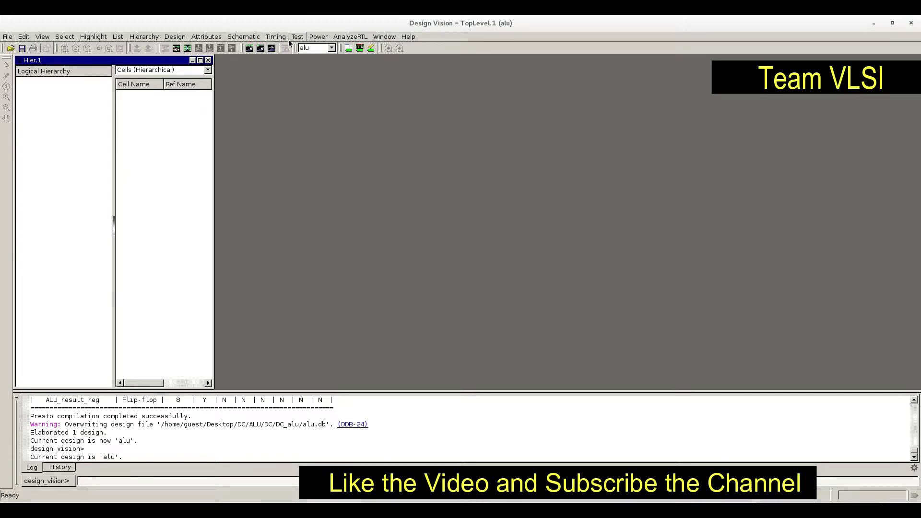
Create clock 'clk' with period 10, rising edge at 5 and falling edge at 10.
click(206, 37)
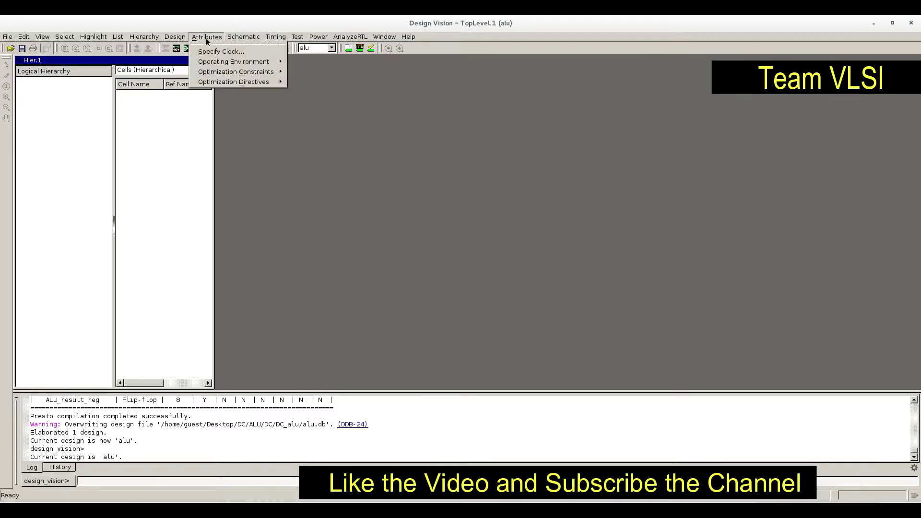
click(213, 52)
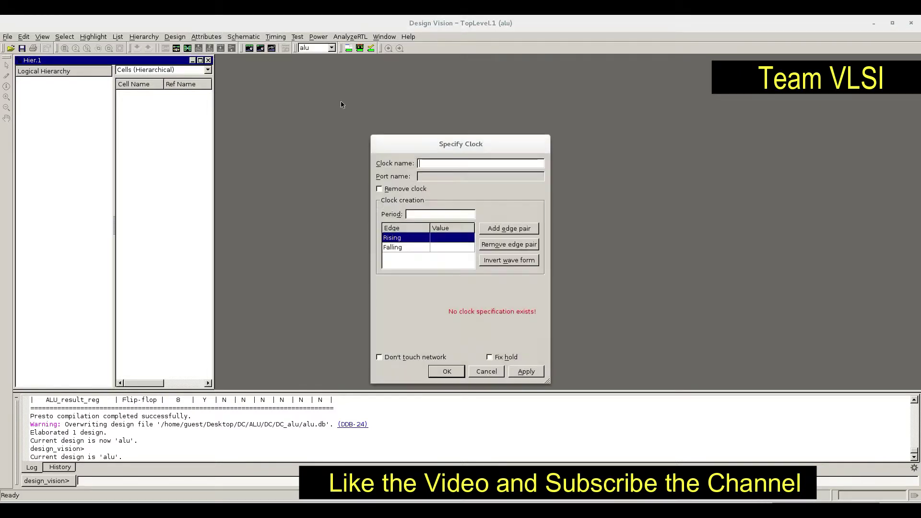
click(427, 163)
text(clk)
click(417, 214)
click(446, 239)
text(5)
click(450, 247)
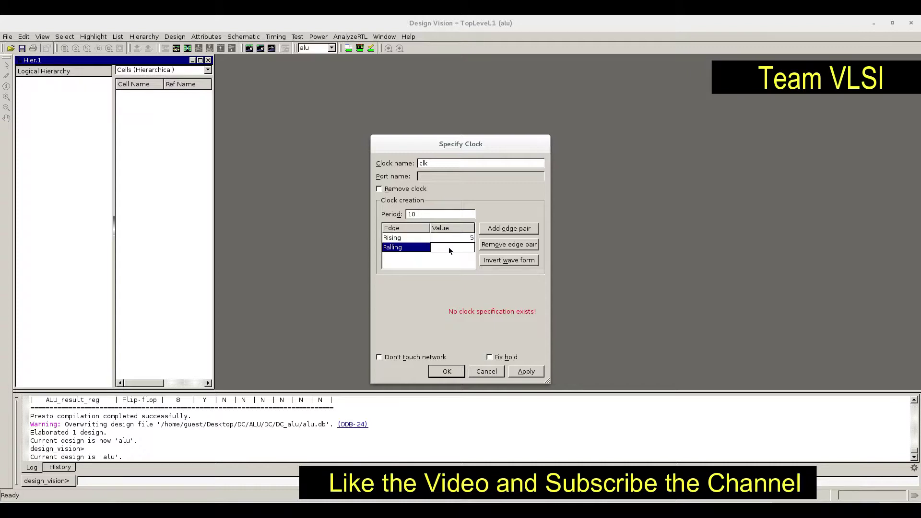
text(10)
click(445, 372)
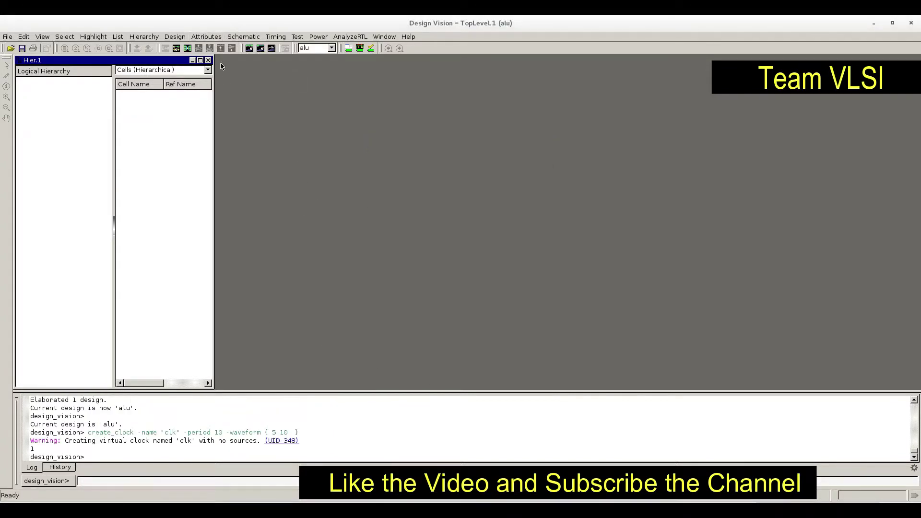
Open Attributes > Optimization Constraints > Design Constraints for the alu design.
click(206, 36)
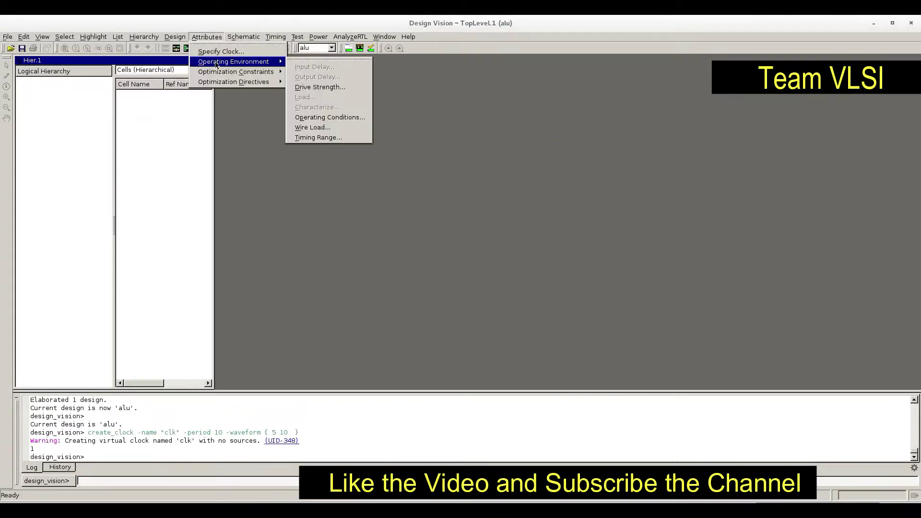
mouse_move(220, 71)
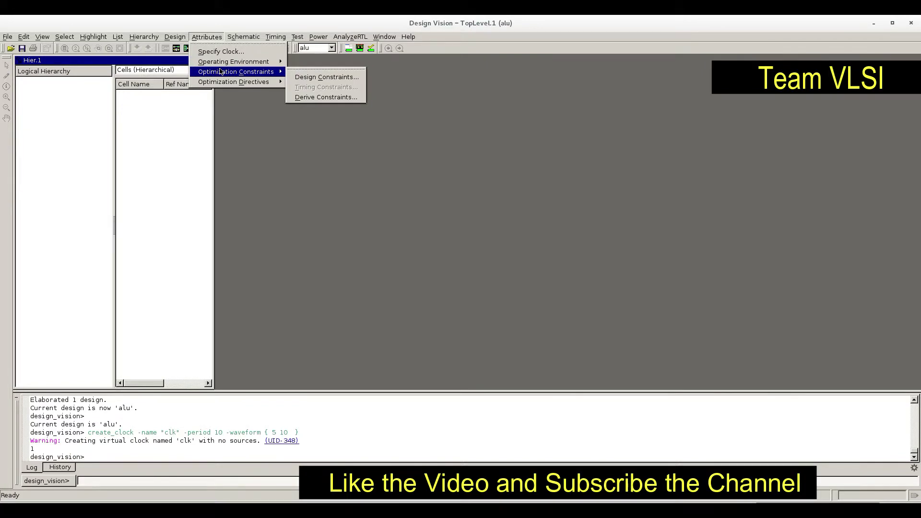
click(321, 78)
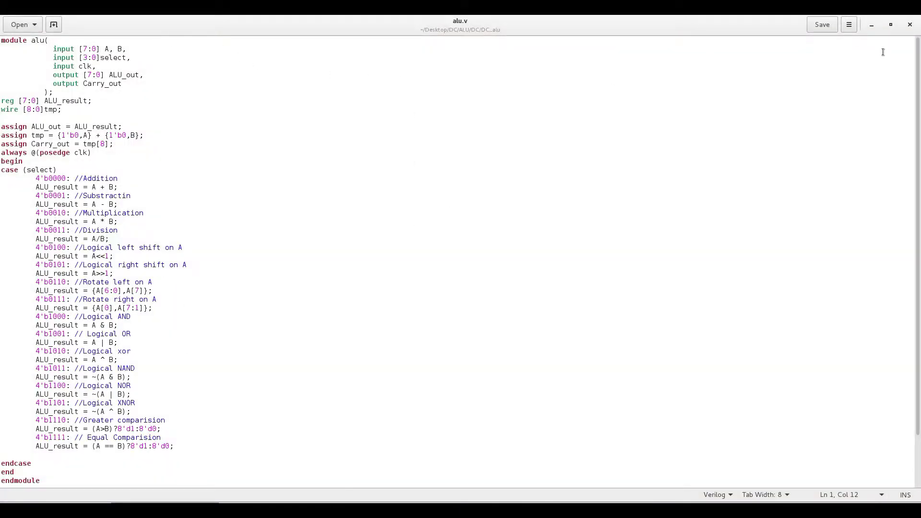
Check the constraint values in my_dc.tcl in gedit, then return to Design Constraints.
click(871, 24)
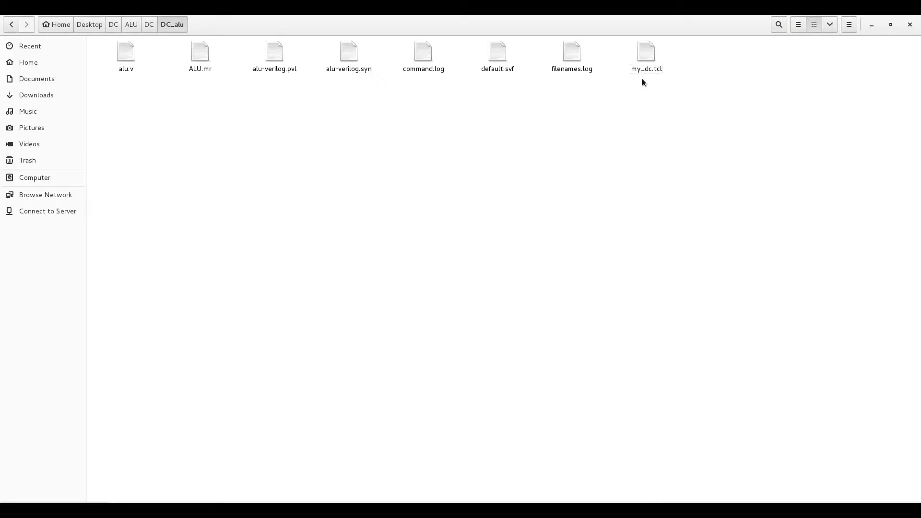
right_click(641, 57)
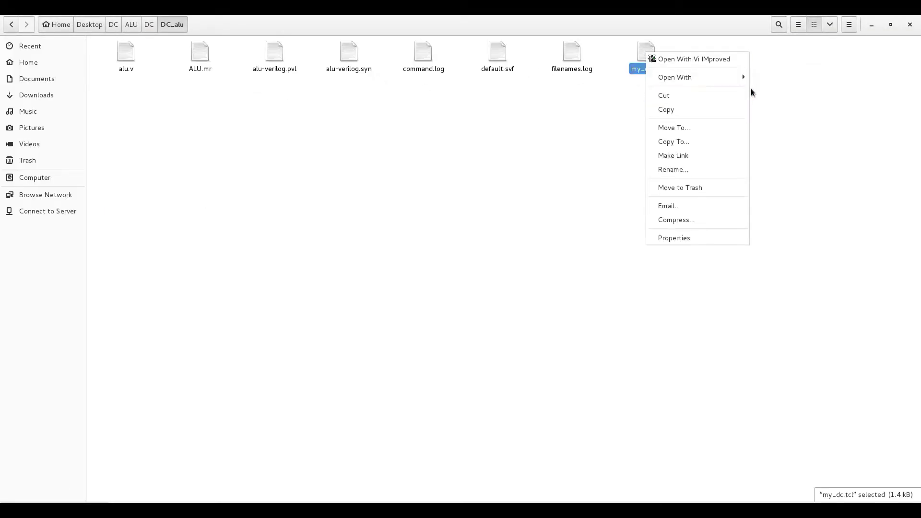
mouse_move(698, 77)
click(781, 90)
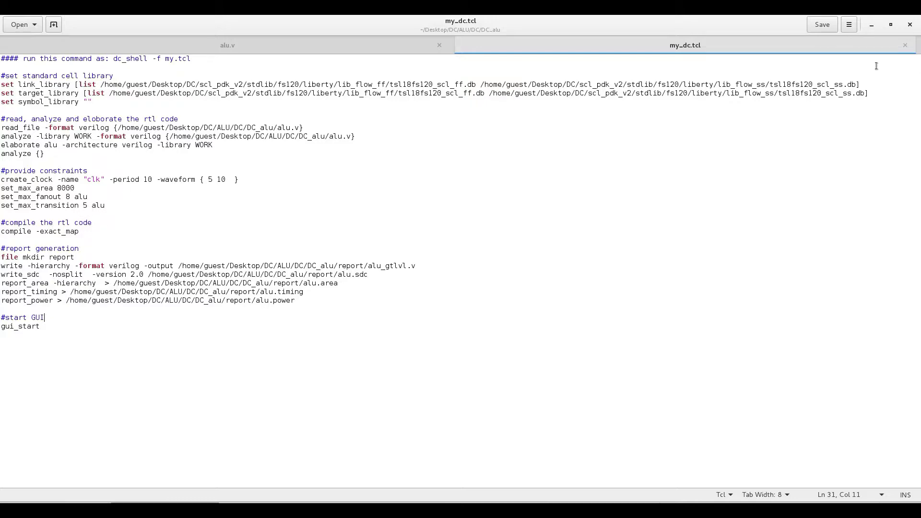
click(871, 24)
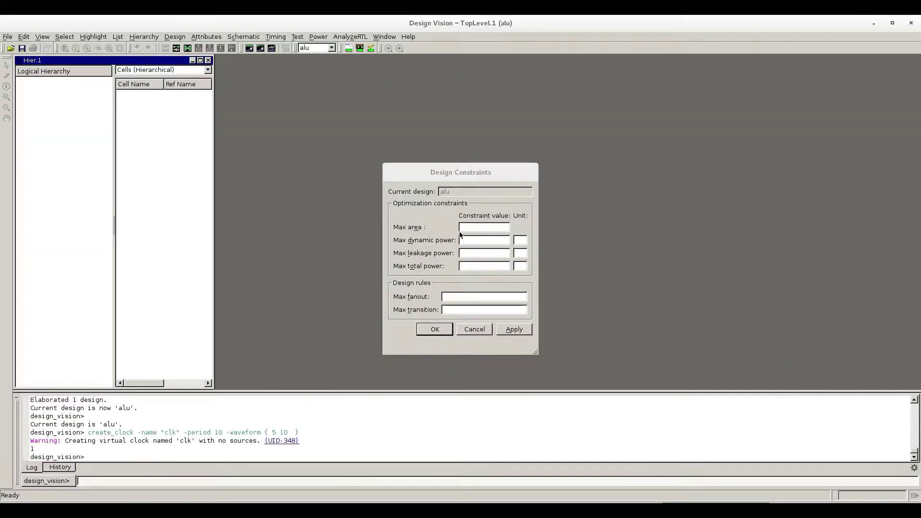
click(472, 228)
Constrain alu to max area 8000, max fanout 8 and max transition 5.
text(8000)
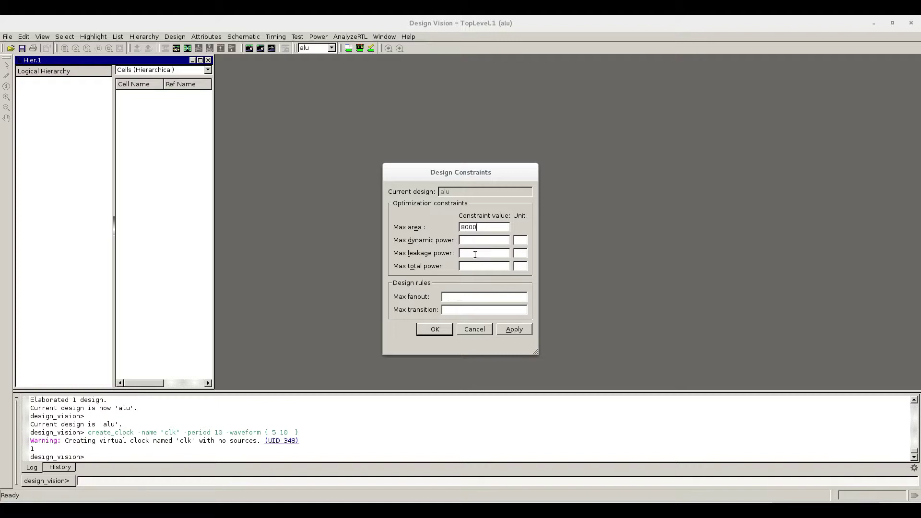
click(459, 297)
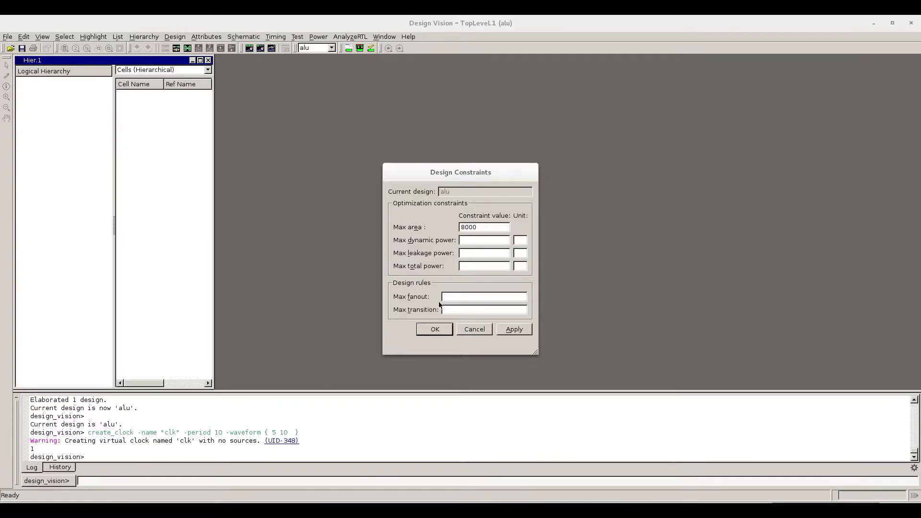
text(8)
text(5)
click(564, 343)
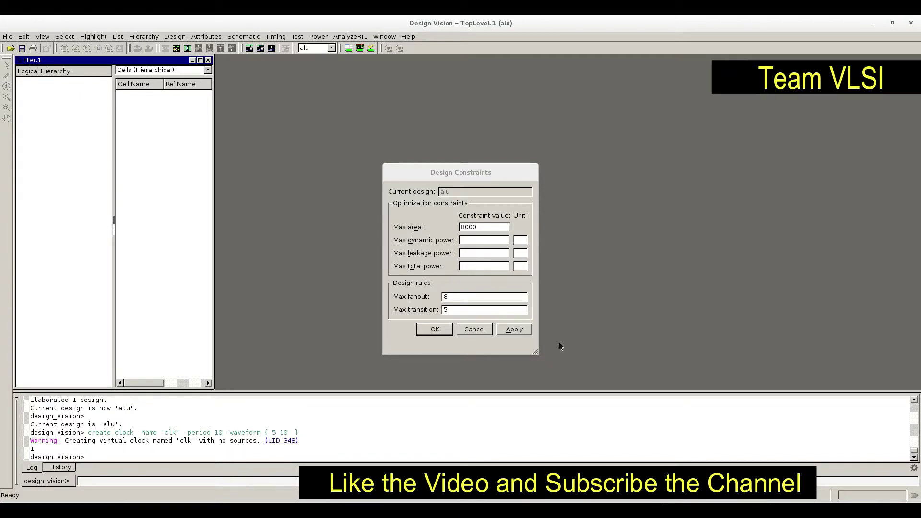
click(428, 330)
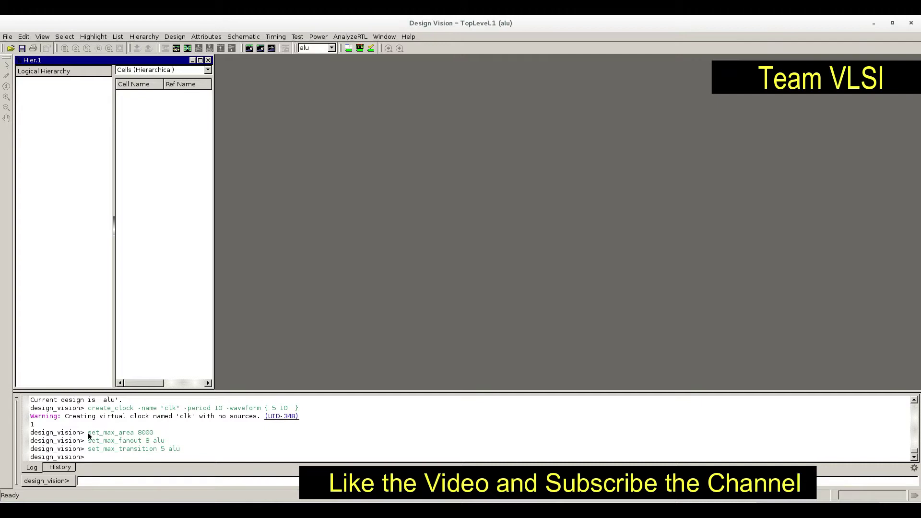
Scroll through the numbered command history down to the set_max constraint commands.
click(61, 468)
scroll(109, 438, up, 2)
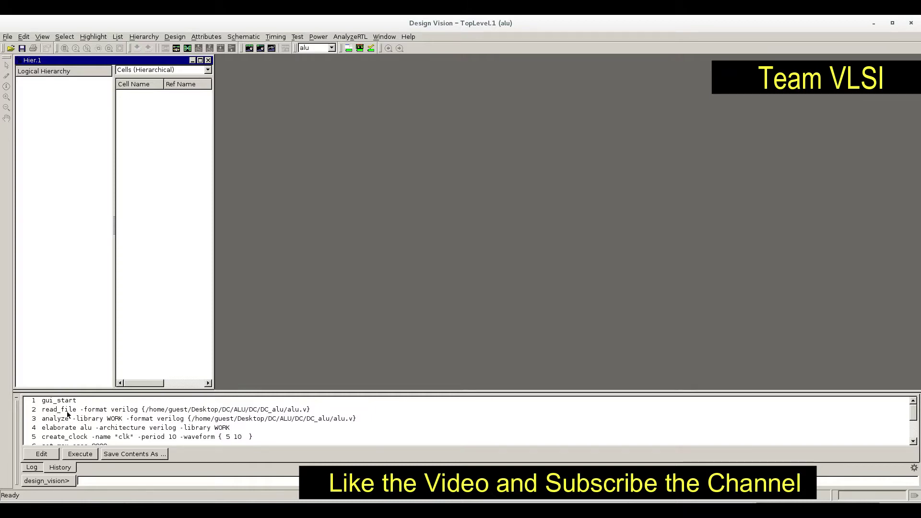
scroll(264, 418, down, 1)
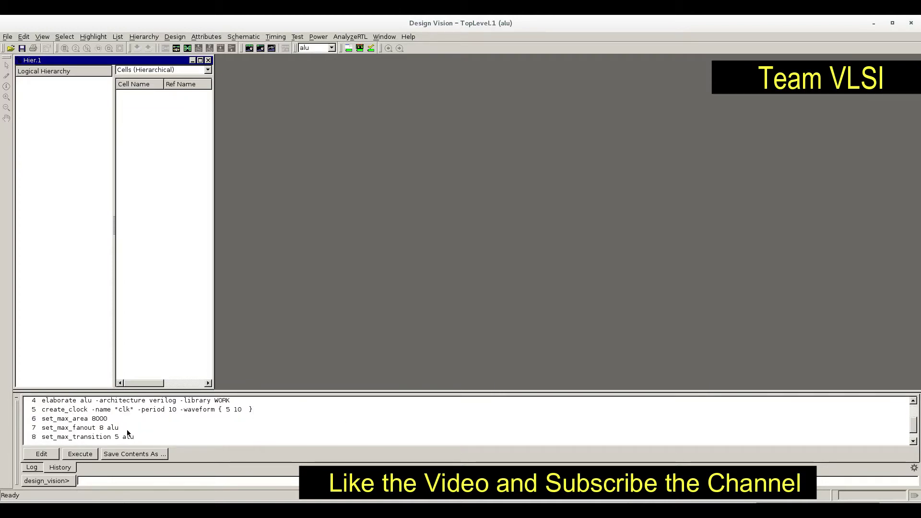
scroll(128, 433, down, 1)
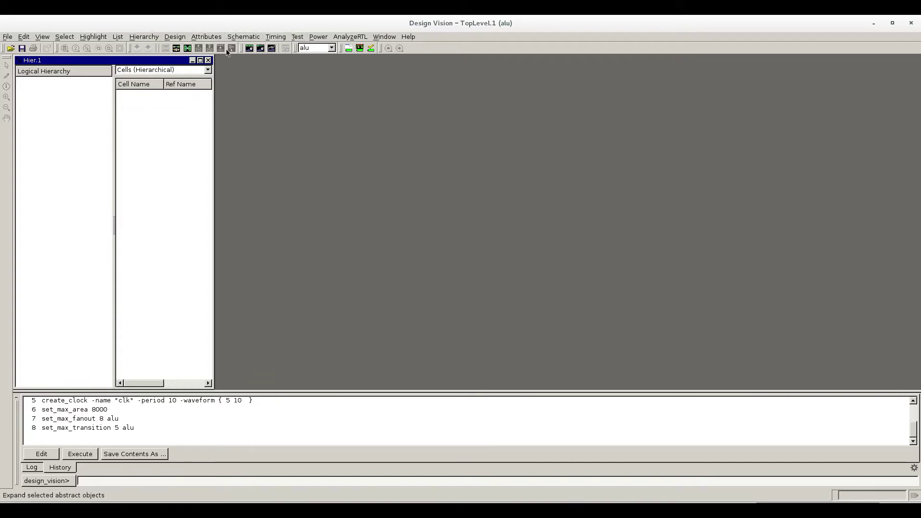
Compile alu with Map design and Exact map checked, then check the log for Optimization Complete.
click(175, 37)
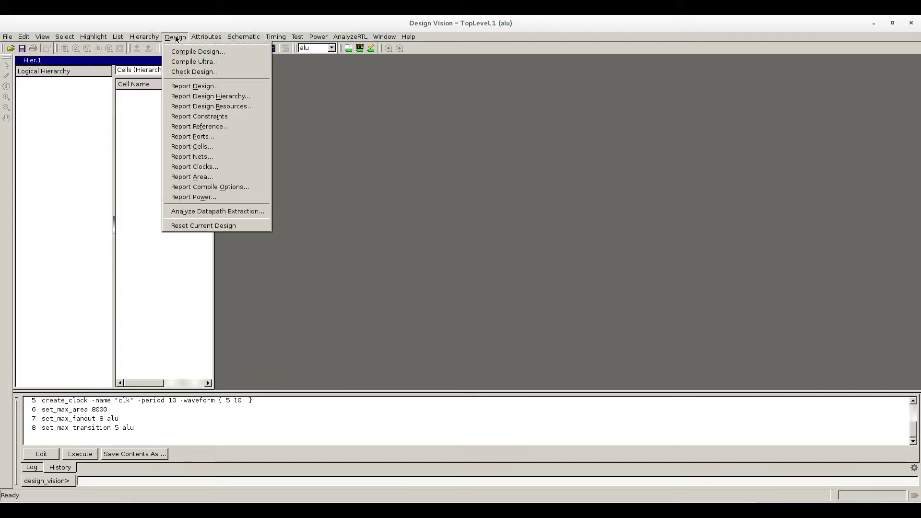
click(198, 52)
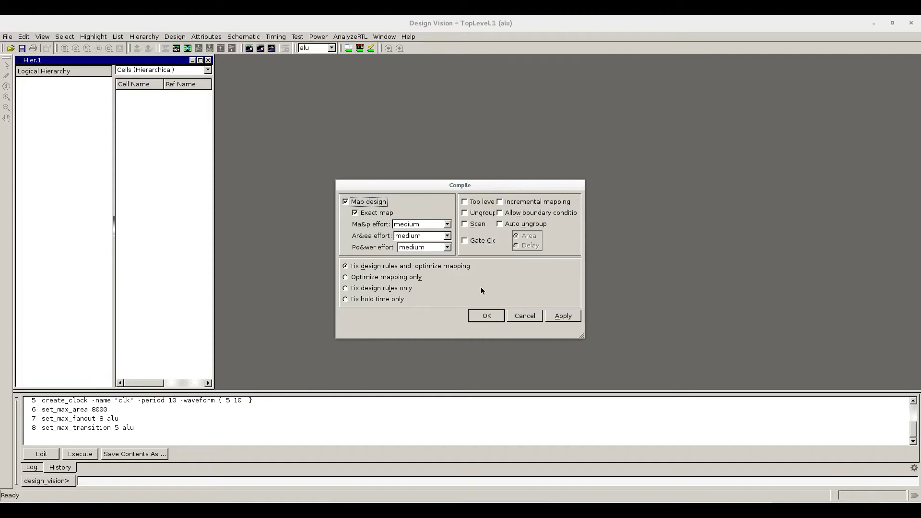
click(482, 318)
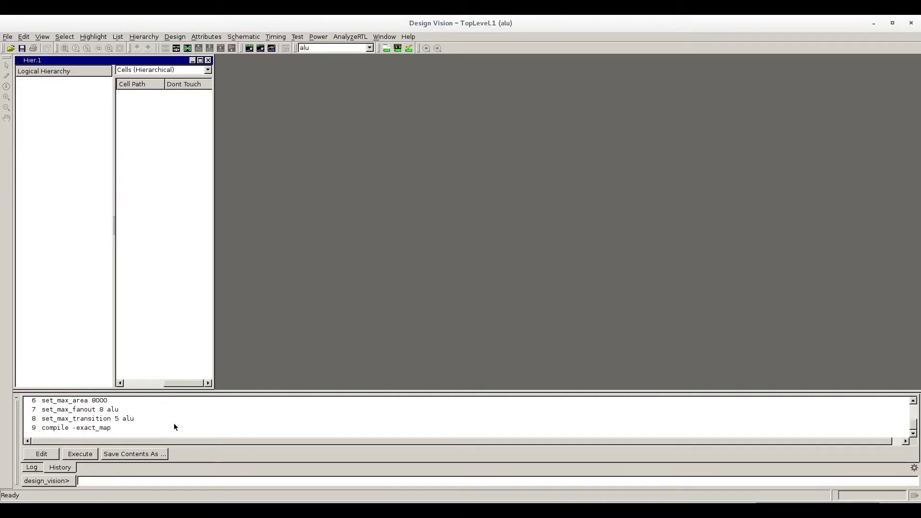
click(31, 467)
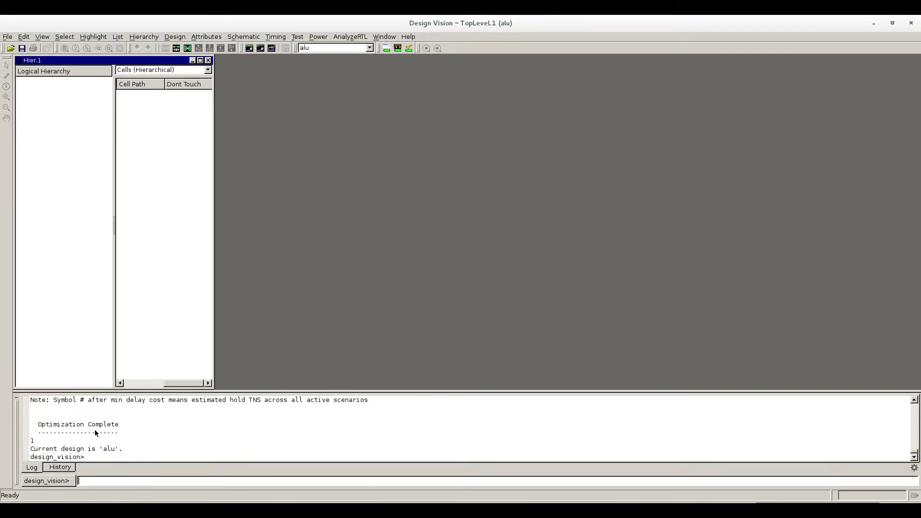
scroll(94, 429, up, 10)
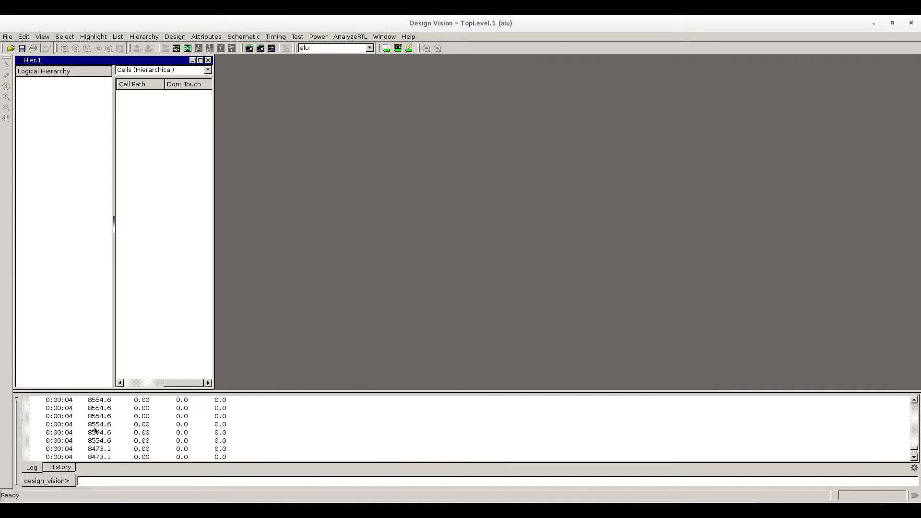
scroll(94, 430, up, 4)
Generate the power report for alu, totalling 0.2791 mW.
scroll(94, 430, down, 1)
scroll(94, 429, down, 15)
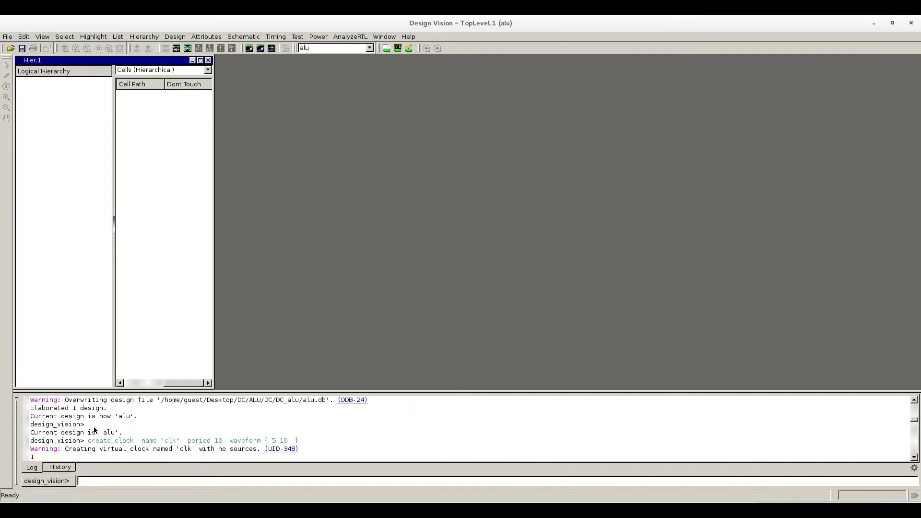
scroll(94, 429, up, 20)
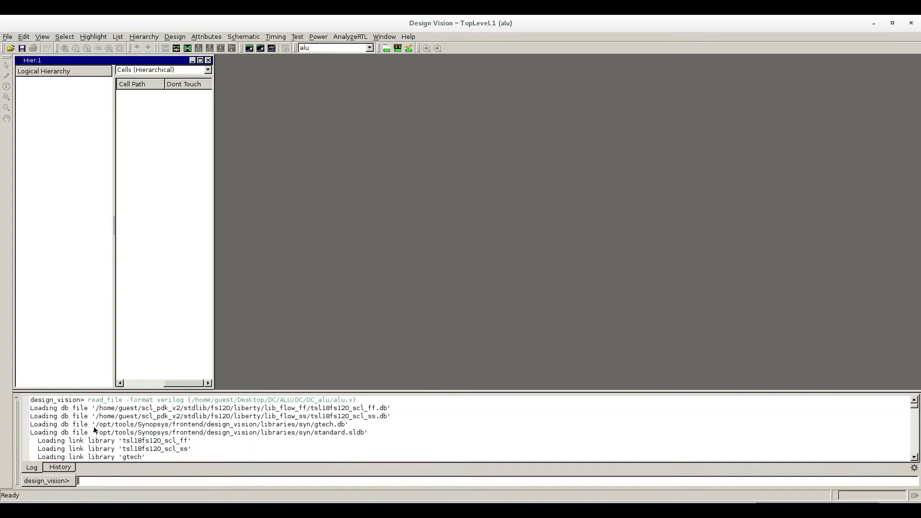
click(175, 36)
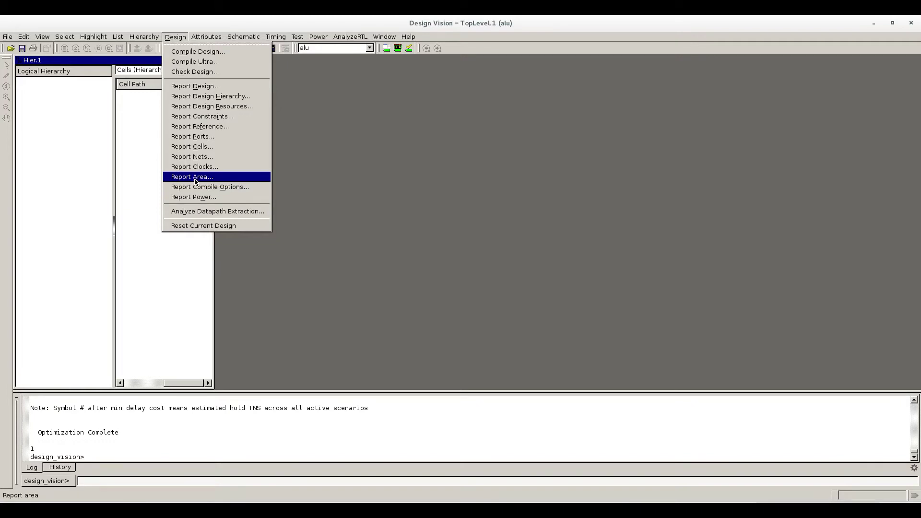
click(194, 197)
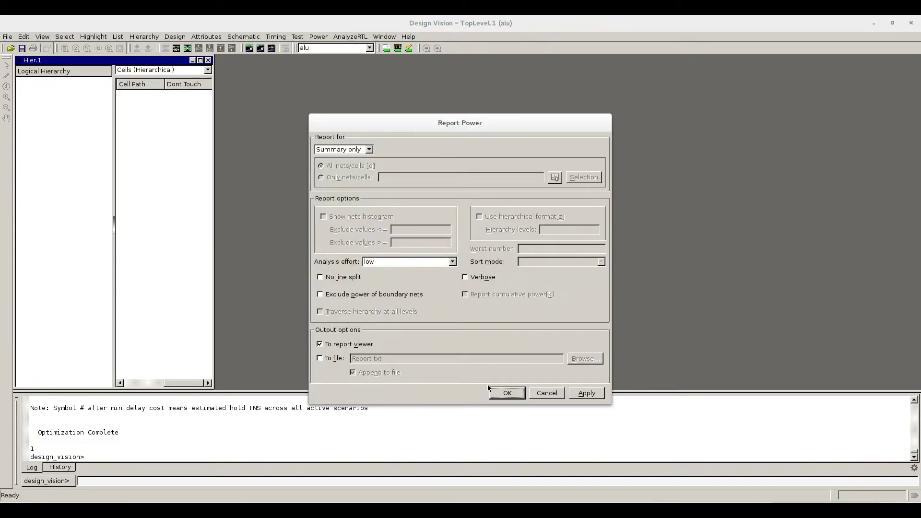
click(507, 394)
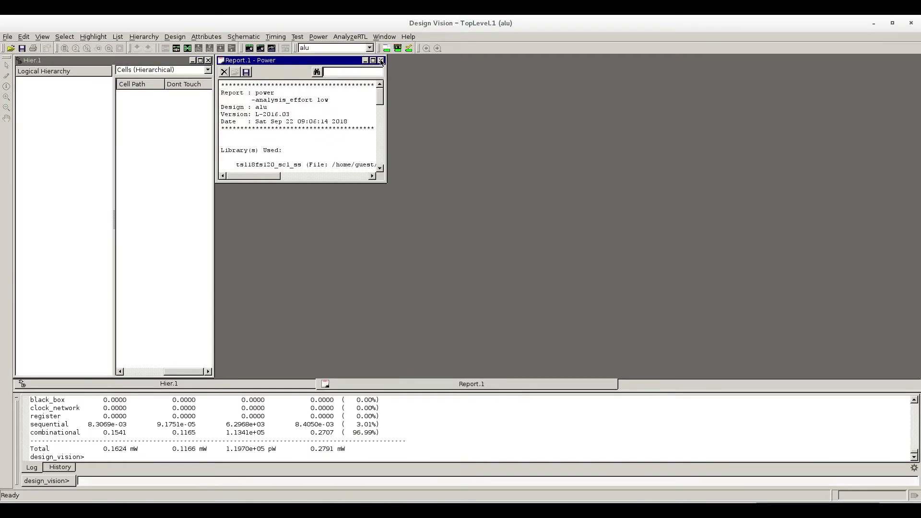
Save the power report to a file named alu.power.
click(246, 73)
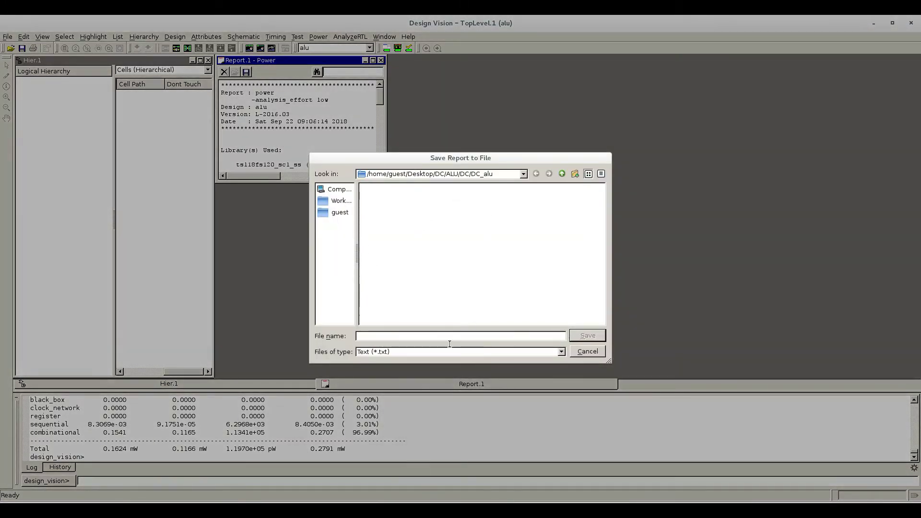
click(377, 337)
text(alu.poer)
click(377, 336)
text(wer)
click(586, 336)
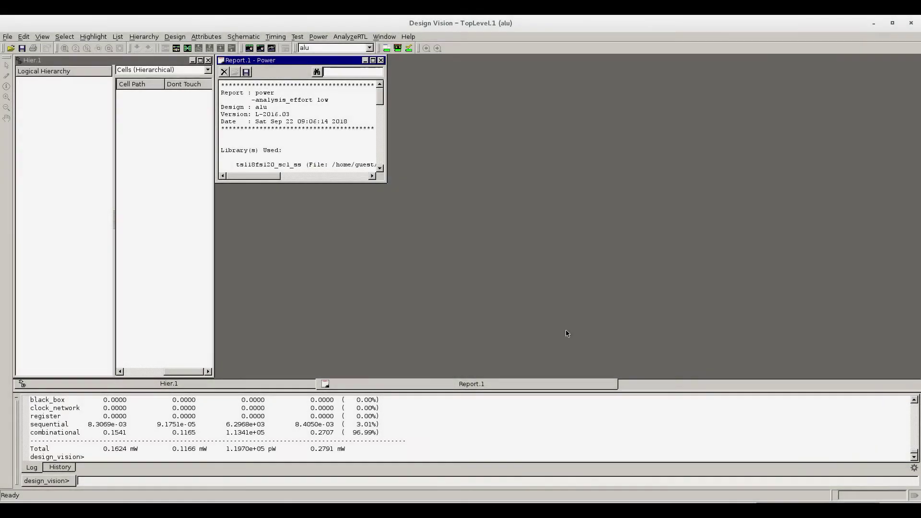
Close the power report and generate the alu area report, total area 8641.169201.
click(381, 60)
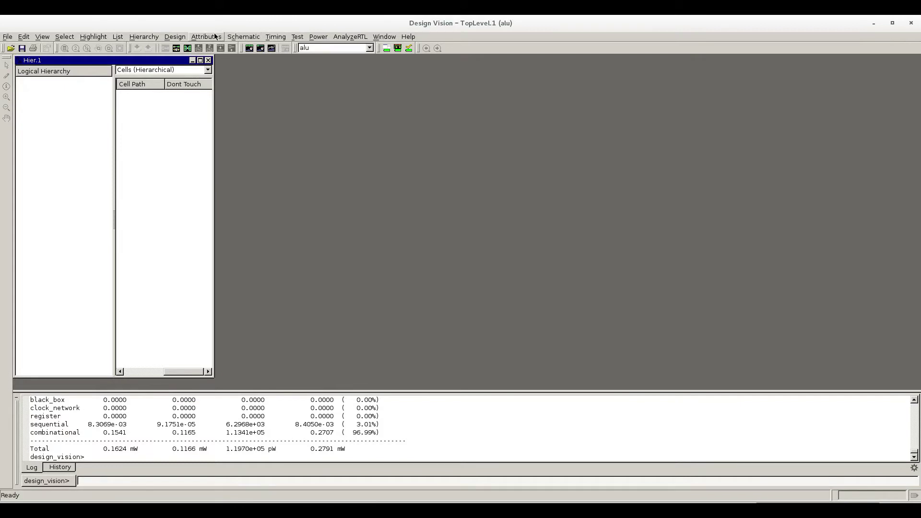
click(174, 39)
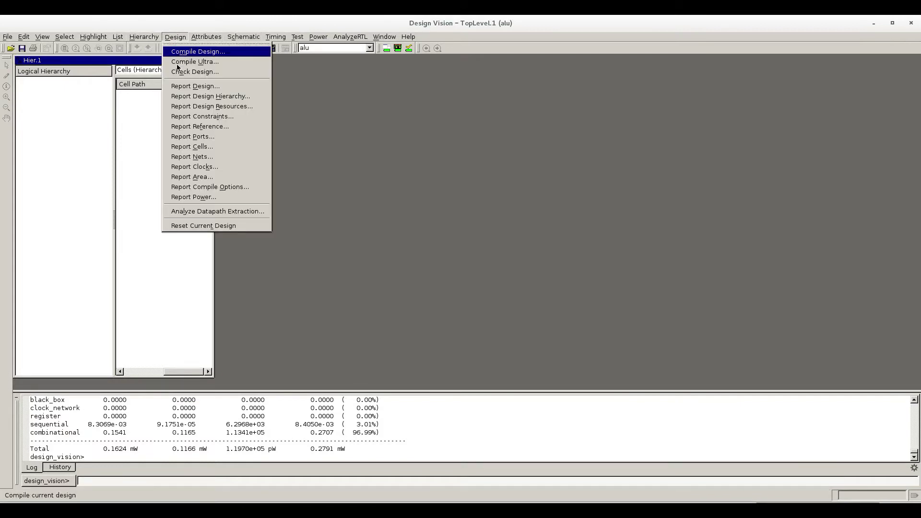
click(208, 180)
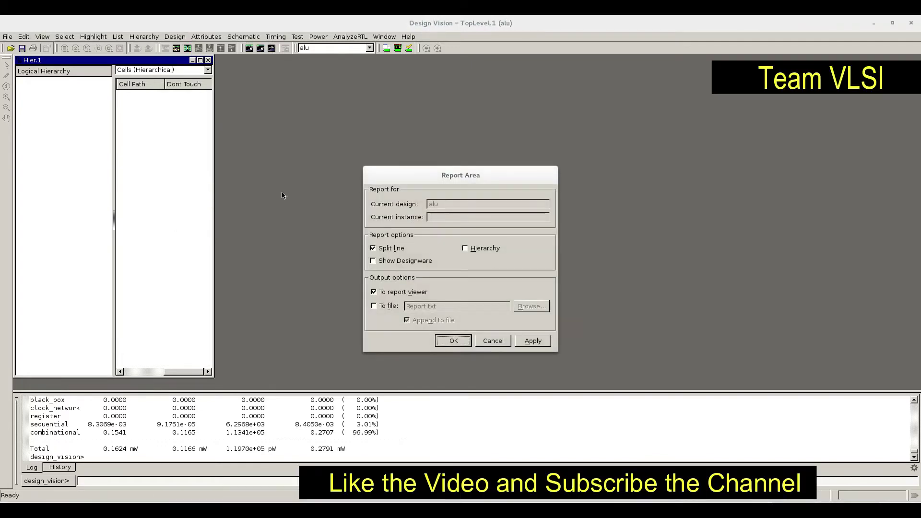
click(458, 343)
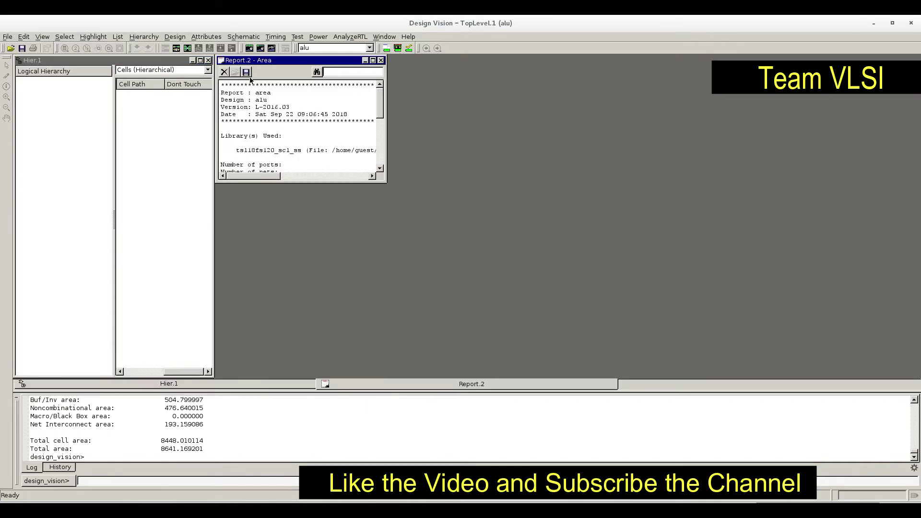
Save the area report as alu.area and close its window.
click(247, 73)
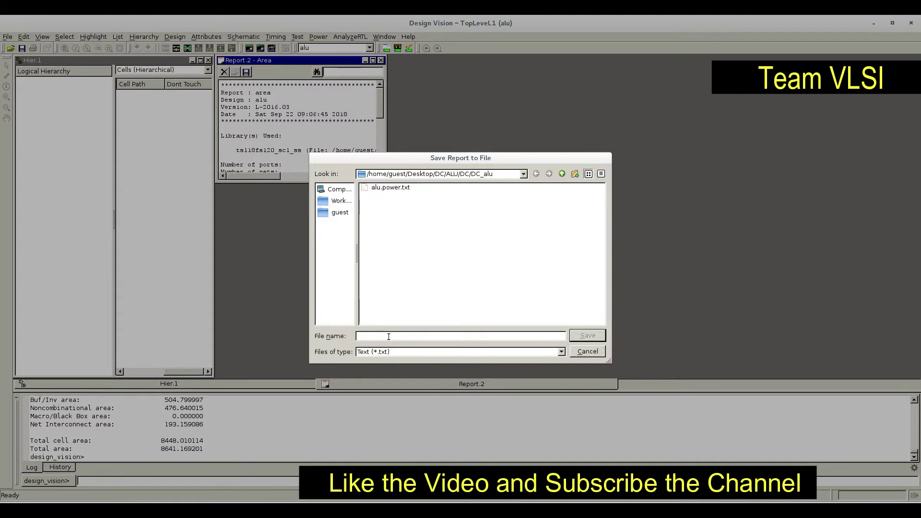
text(alu.)
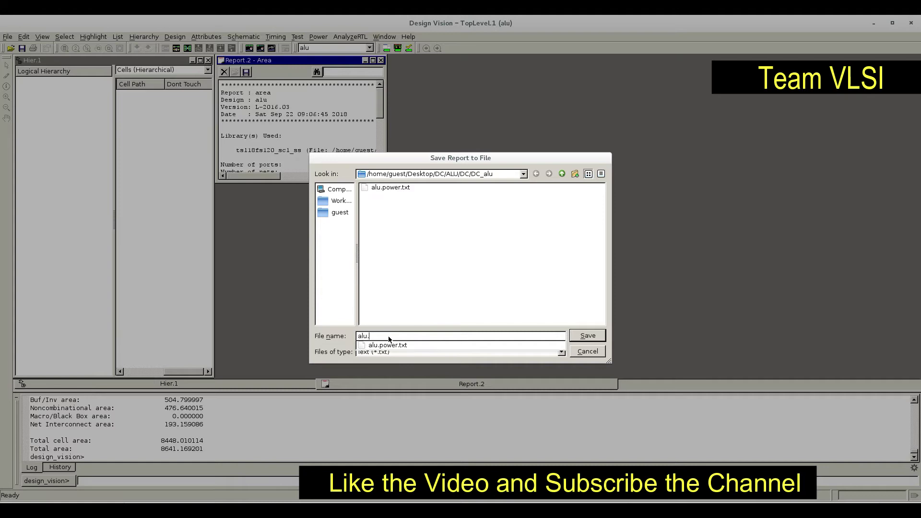
text(area)
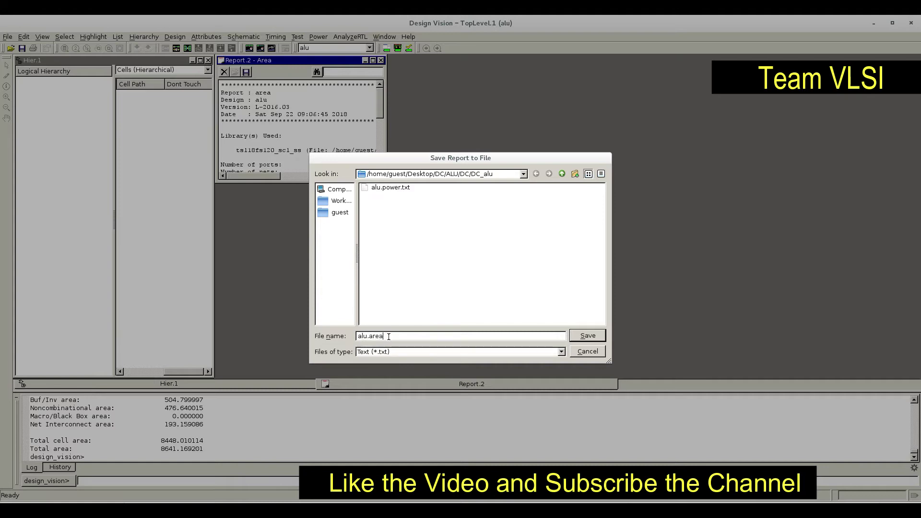
click(590, 336)
click(381, 60)
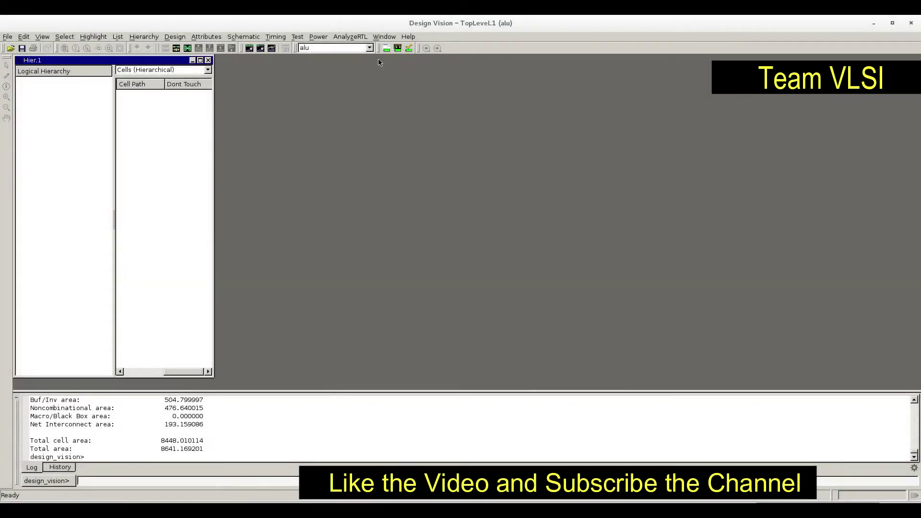
click(174, 38)
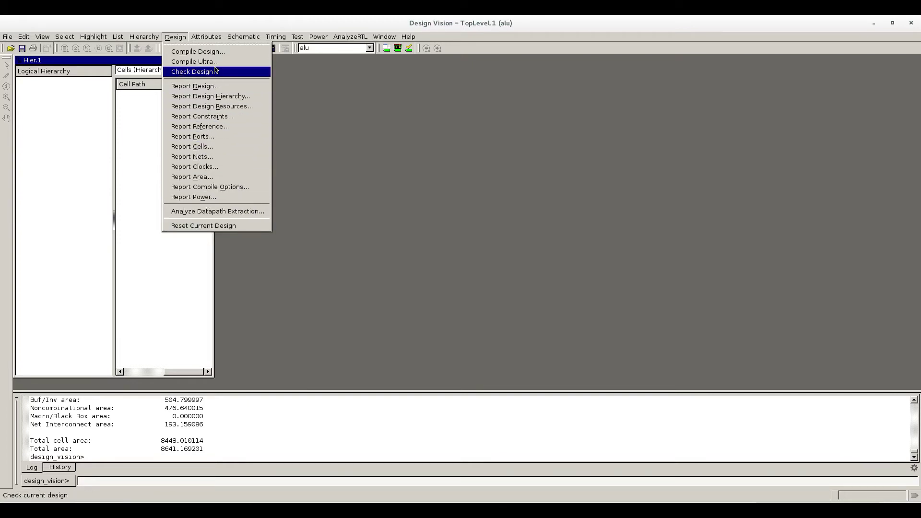
mouse_move(205, 38)
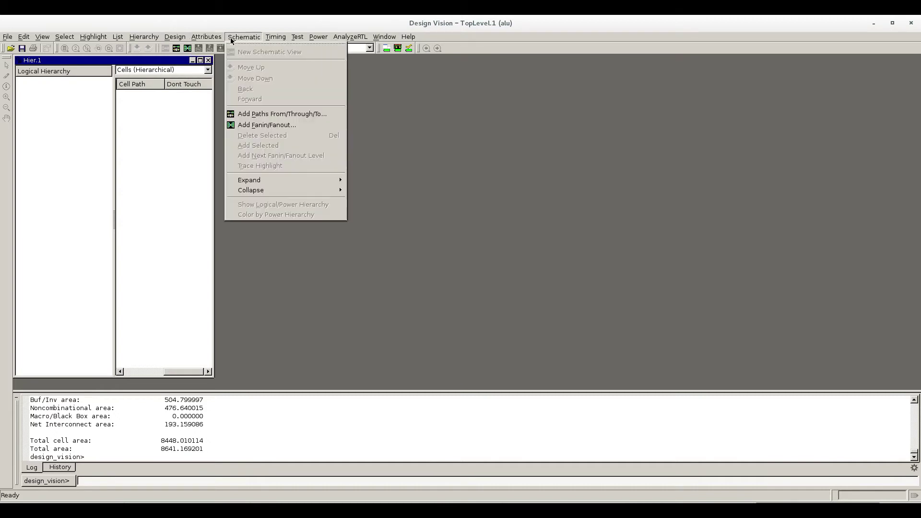
mouse_move(55, 39)
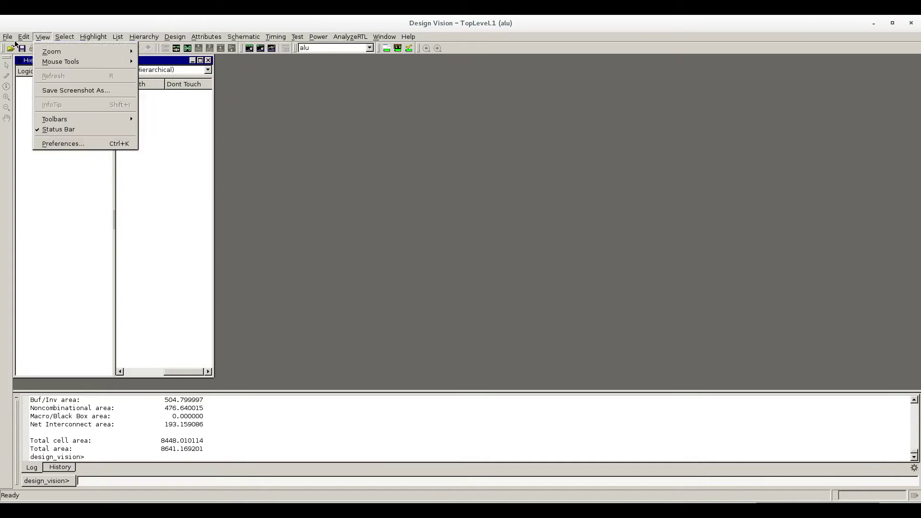
click(42, 38)
click(43, 38)
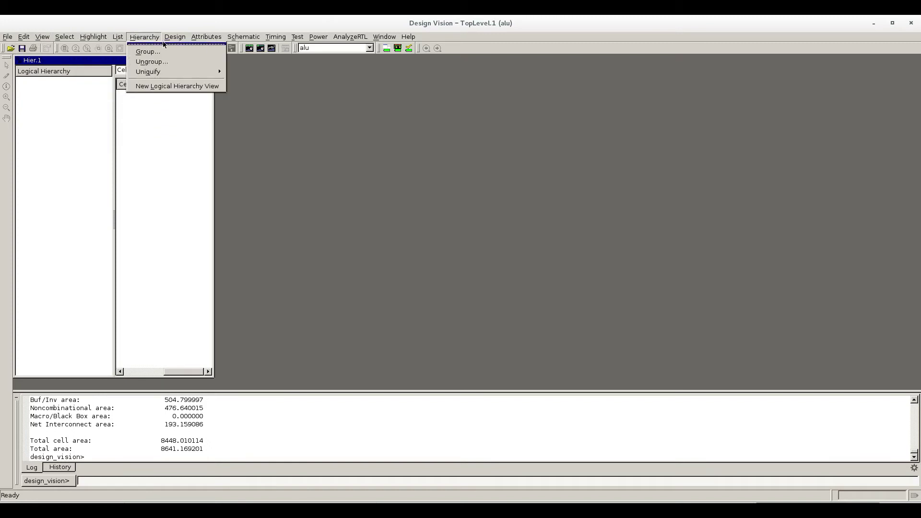
mouse_move(232, 38)
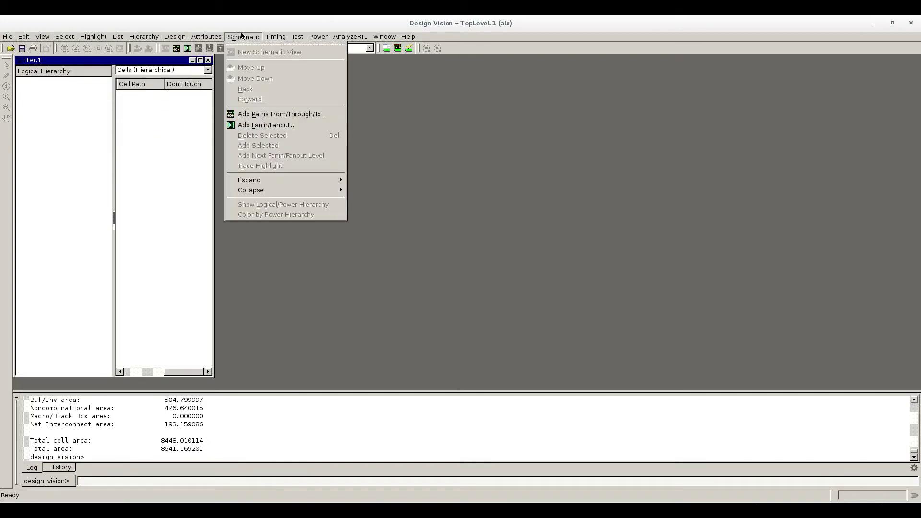
mouse_move(266, 38)
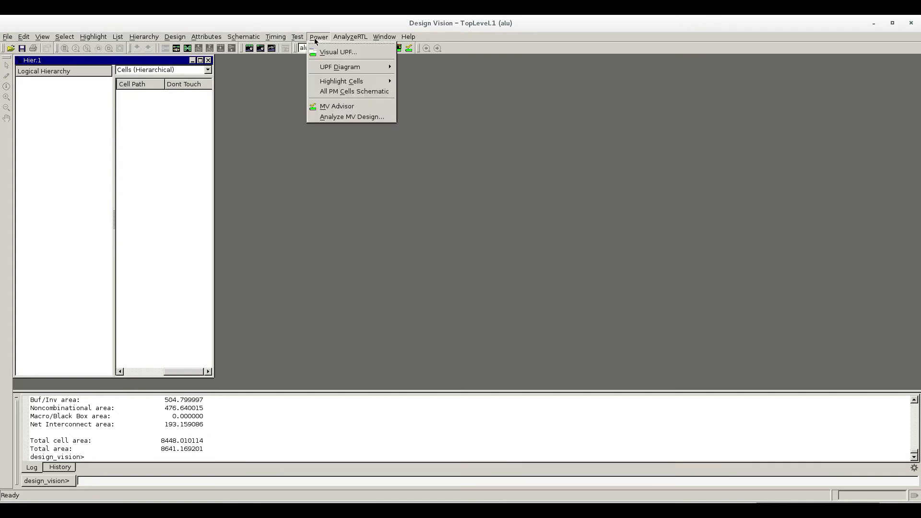
mouse_move(345, 40)
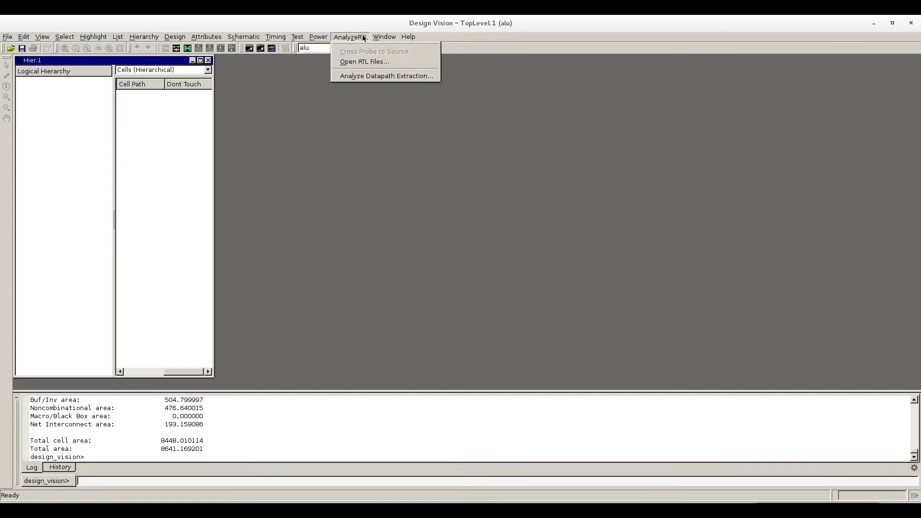
mouse_move(397, 40)
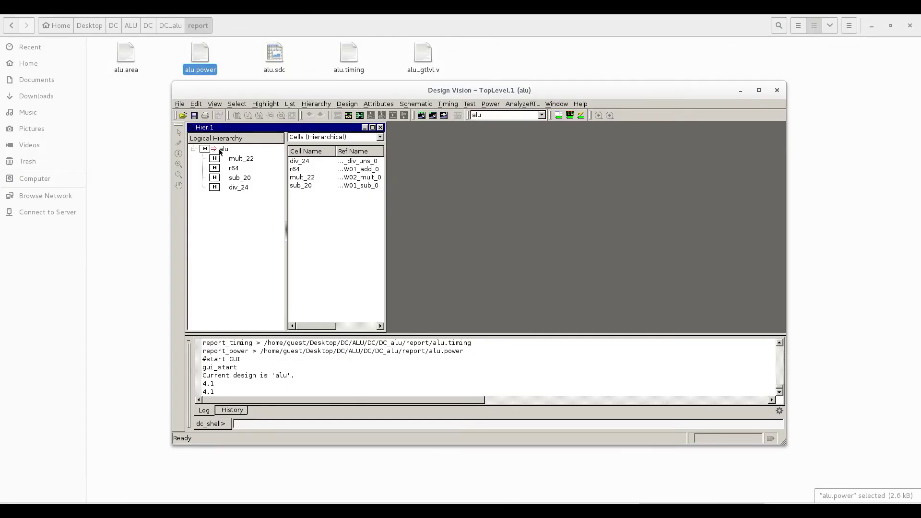
Create Schematic.1 of the top-level alu design and maximize the Design Vision window.
click(222, 149)
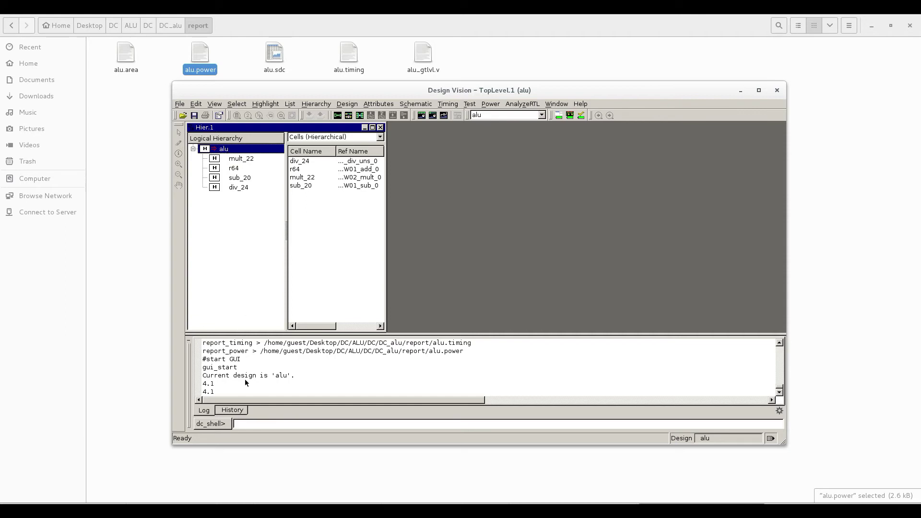
click(337, 115)
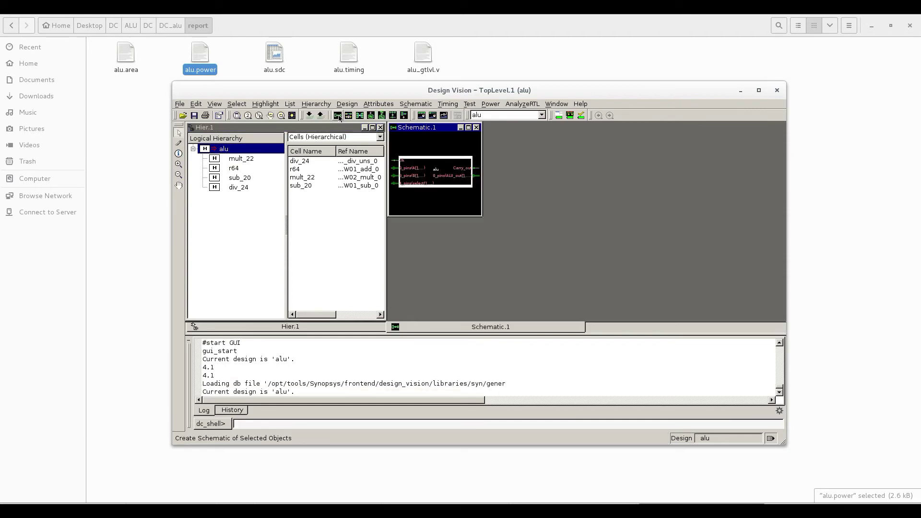
click(758, 90)
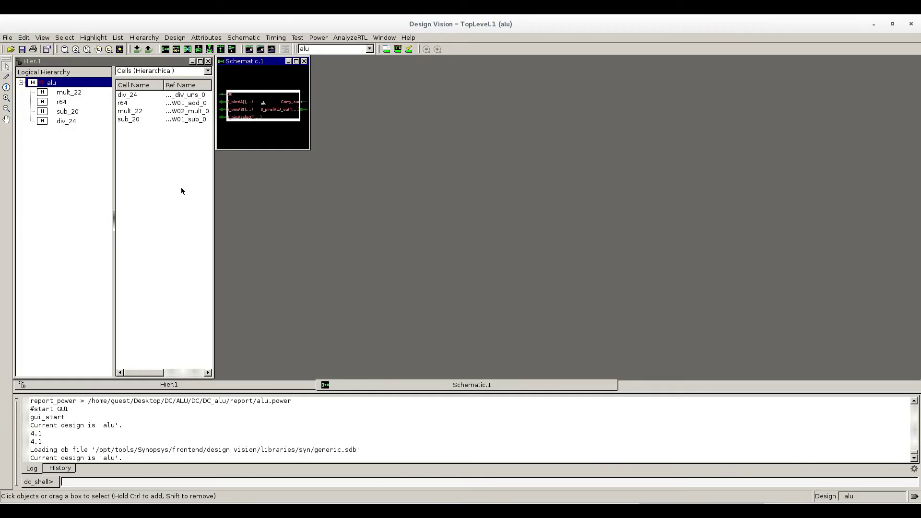
Maximize Schematic.1, push into the alu block, then move back up to top level.
click(297, 62)
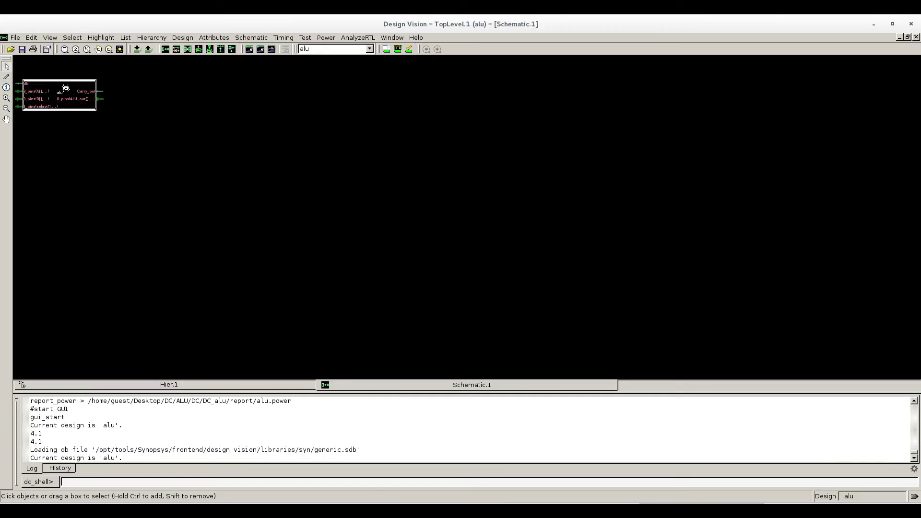
double_click(66, 88)
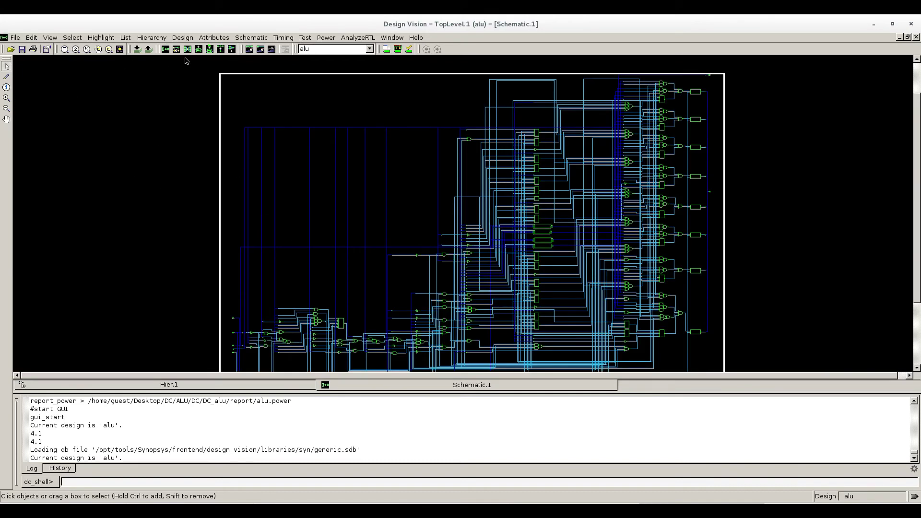
click(148, 49)
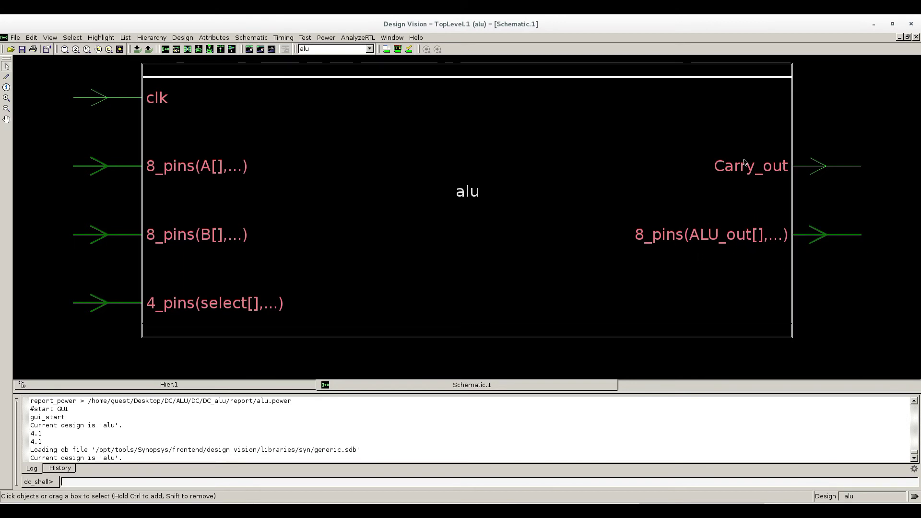
Push into alu's gate-level netlist and zoom in and out to inspect gates like U108.
double_click(471, 210)
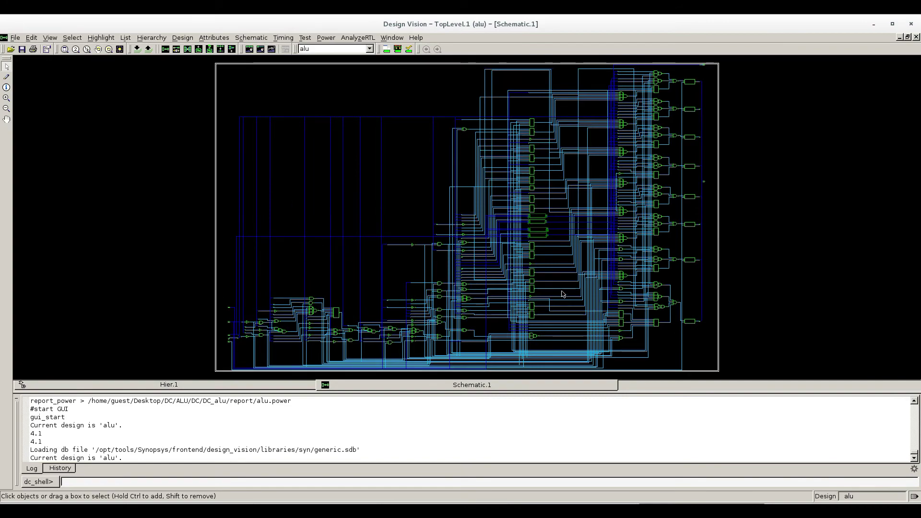
scroll(615, 267, up, 4)
scroll(614, 268, up, 5)
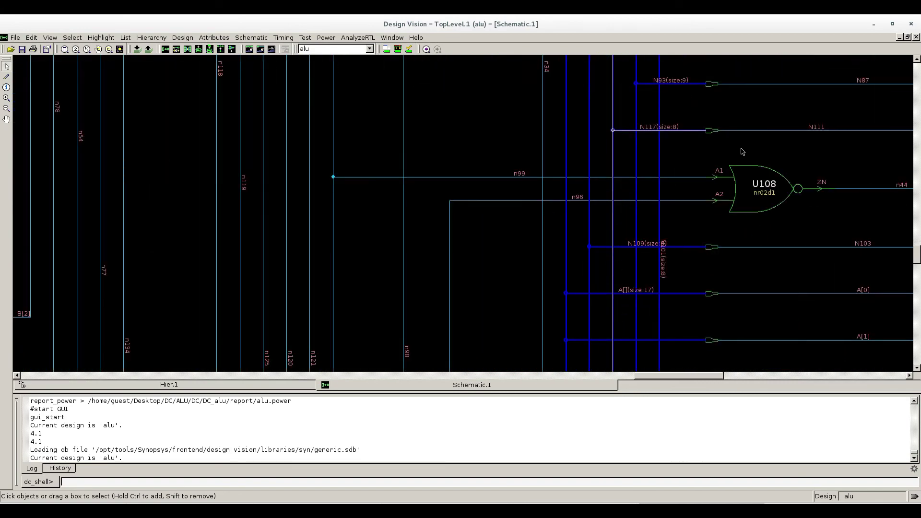
scroll(653, 226, up, 3)
scroll(651, 235, down, 3)
scroll(651, 236, down, 5)
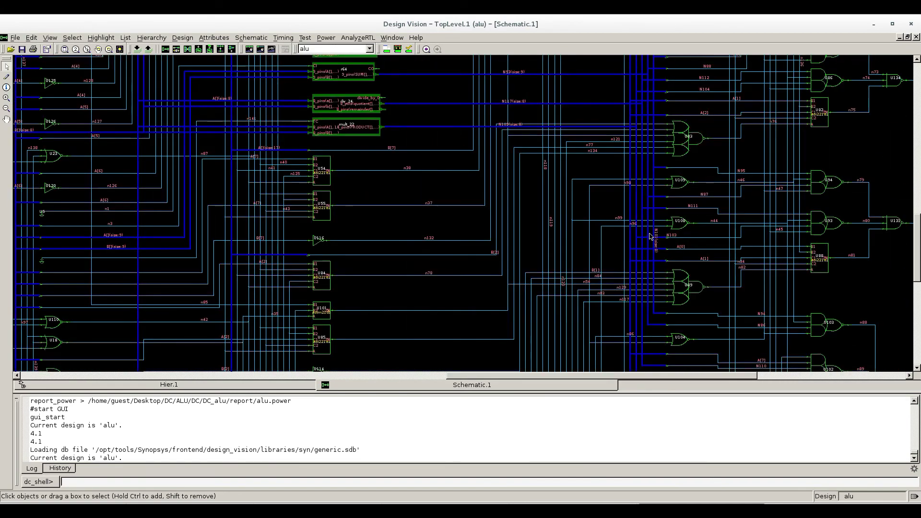
scroll(635, 192, up, 2)
scroll(634, 192, down, 4)
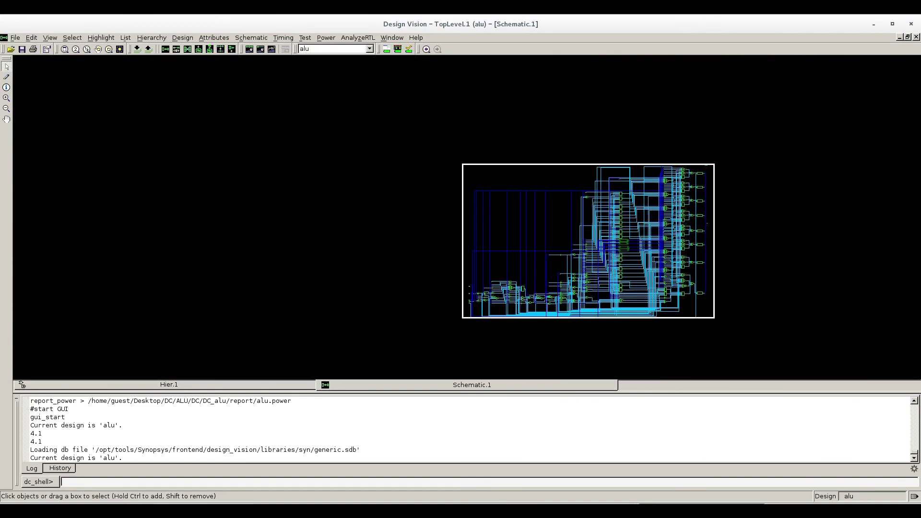